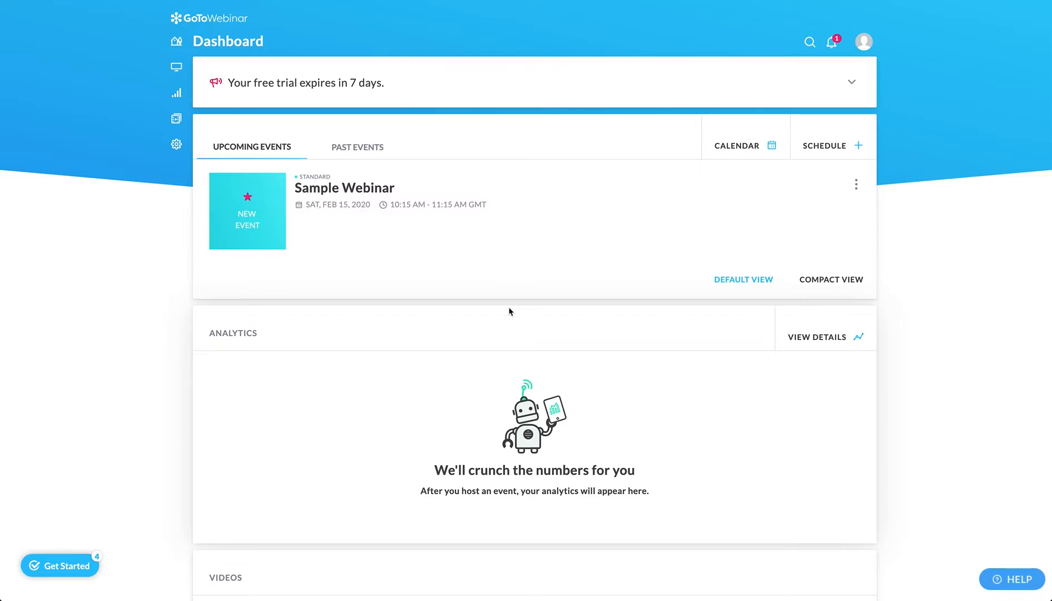
Schedule a new webcast titled "Test Event", keeping the single occurrence and the default date, times and time zone
left_click(838, 154)
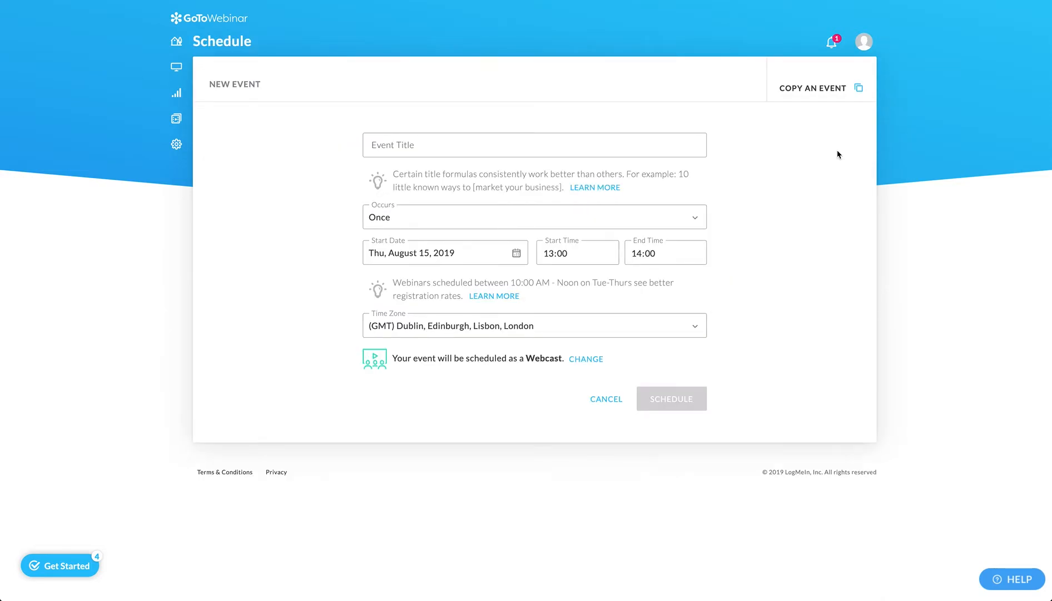
left_click(560, 157)
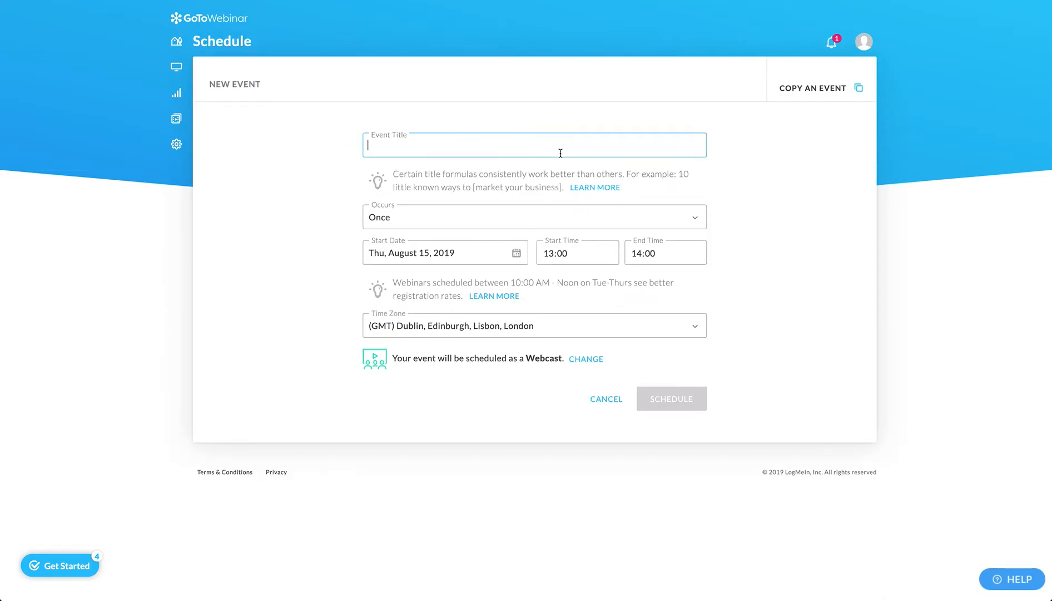
type("Test Event")
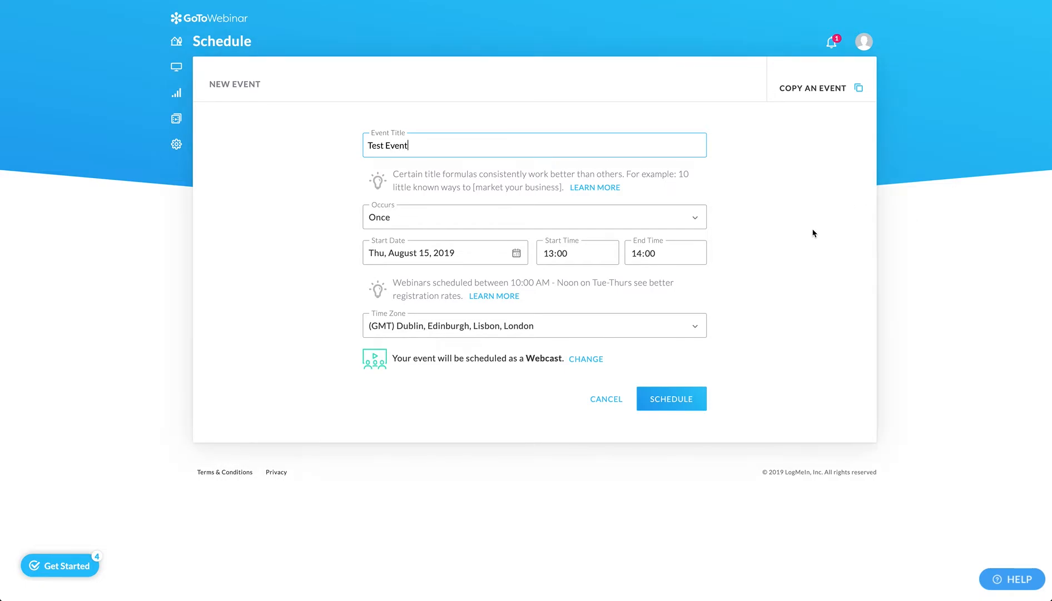
left_click(794, 229)
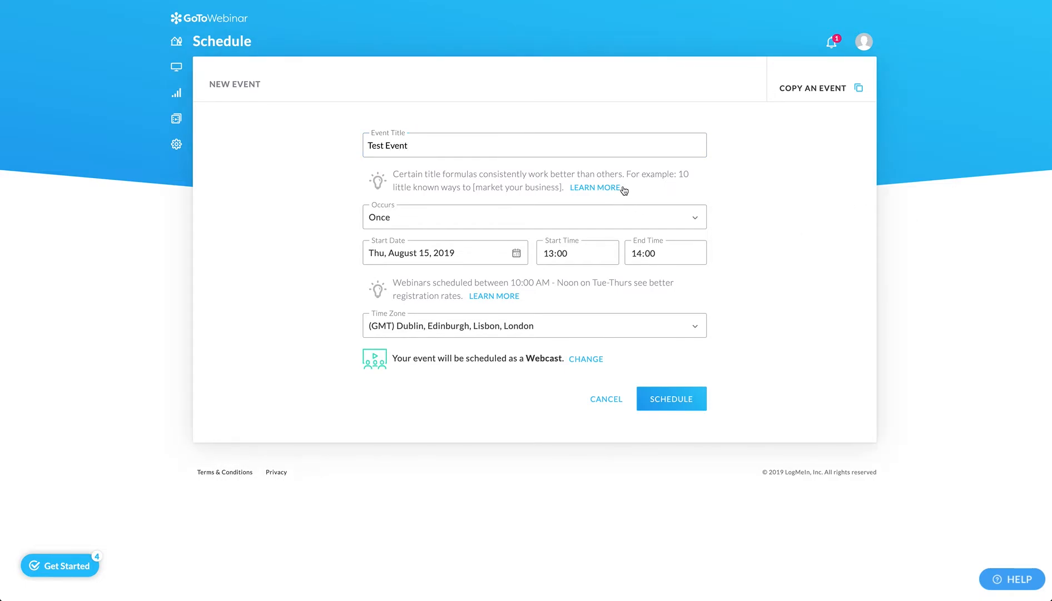
left_click(540, 216)
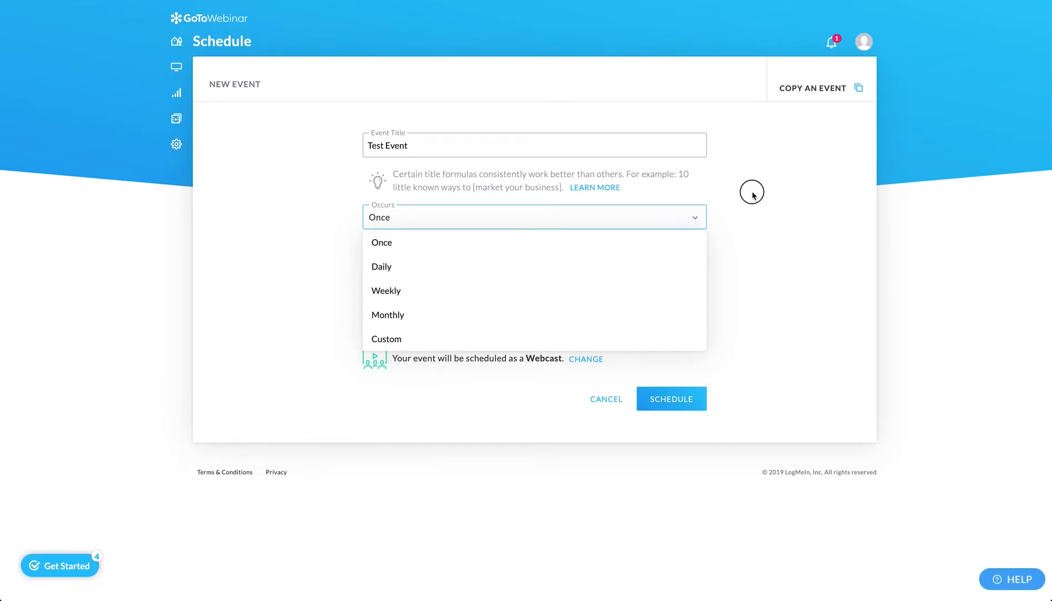
left_click(731, 209)
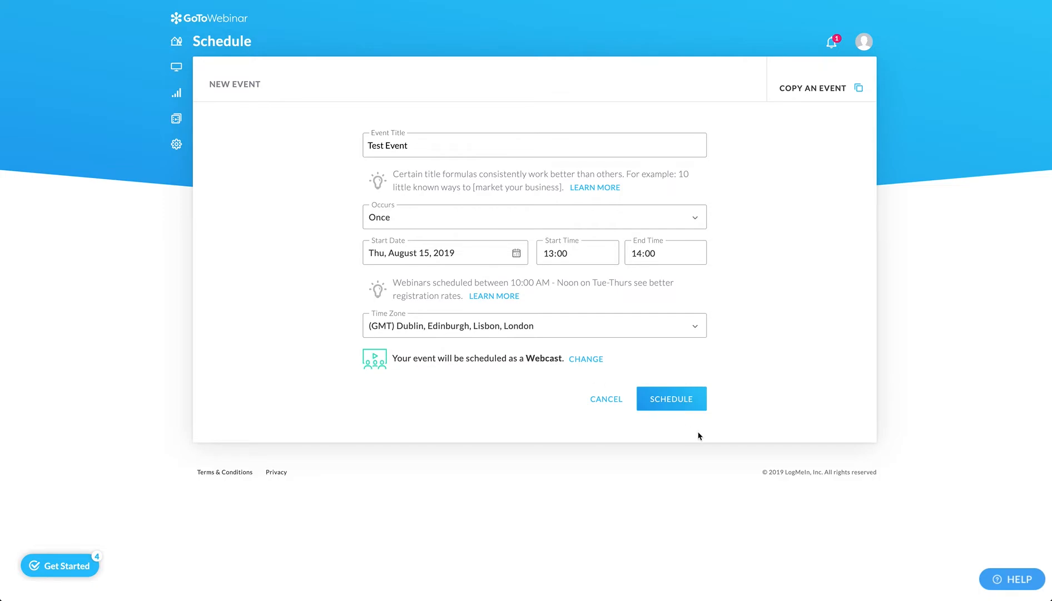
left_click(685, 410)
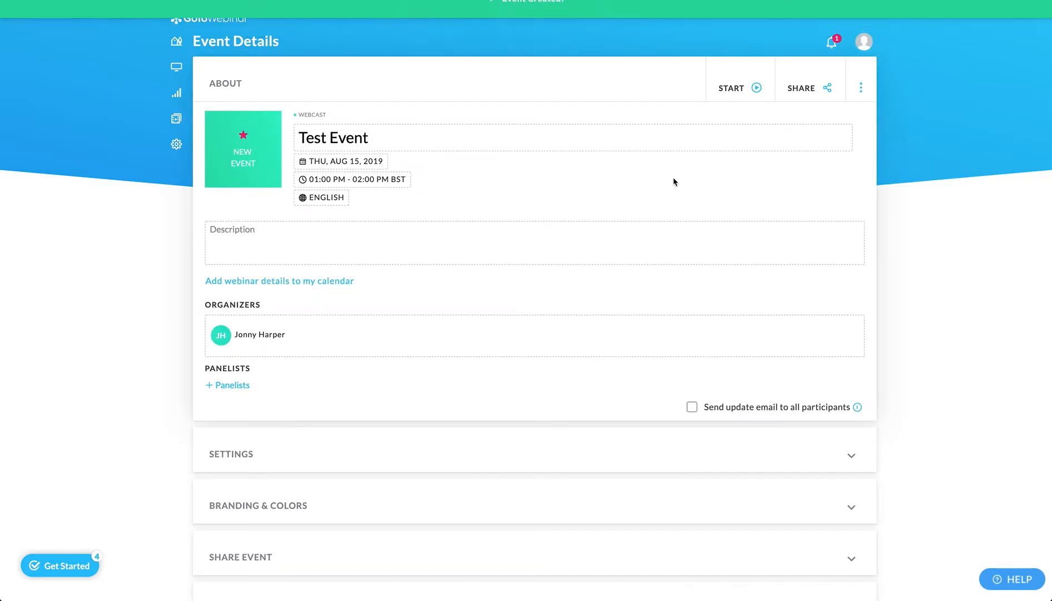
Enter "This is a description!" as the description in the event details
scroll(474, 149, "down", 1)
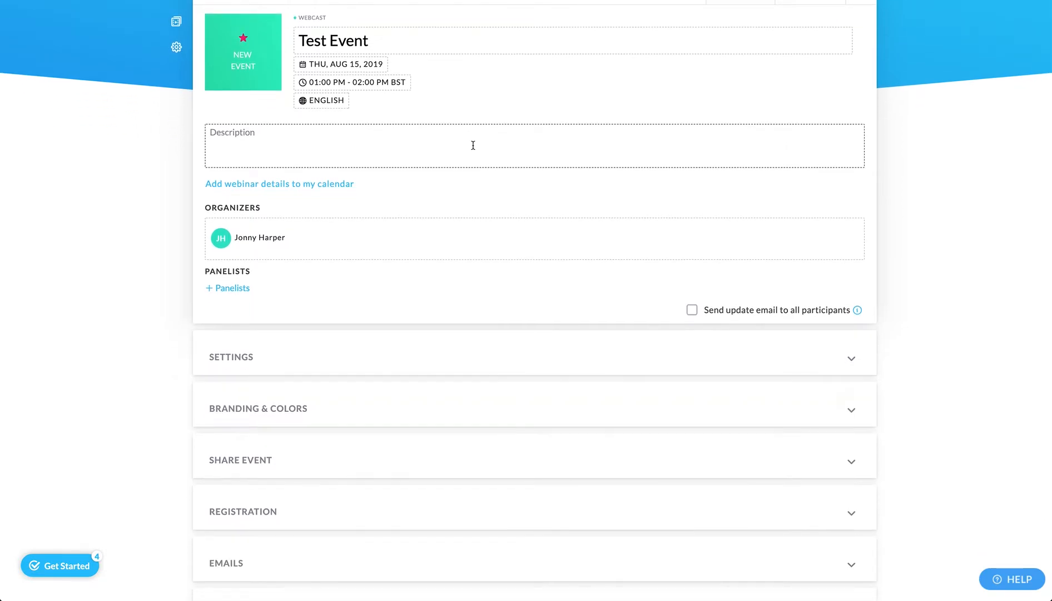
scroll(474, 148, "up", 2)
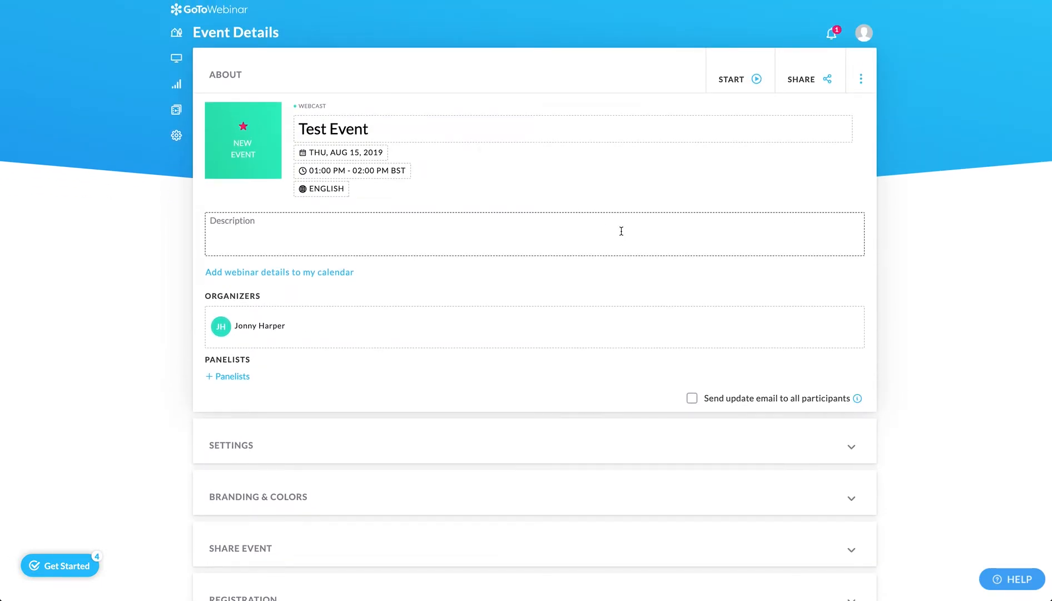
scroll(622, 231, "down", 1)
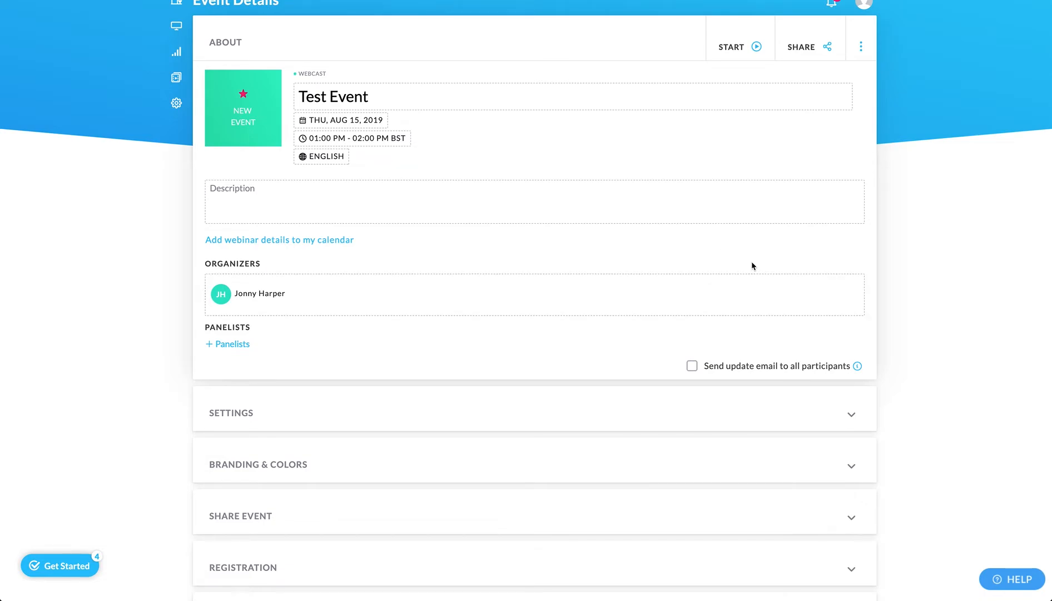
scroll(752, 266, "down", 1)
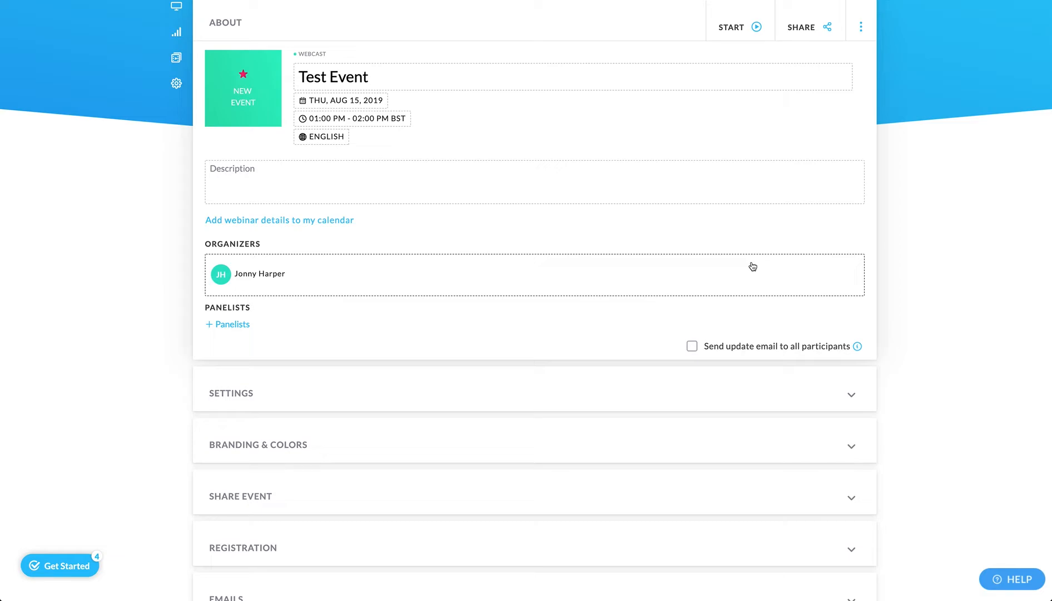
scroll(752, 267, "down", 1)
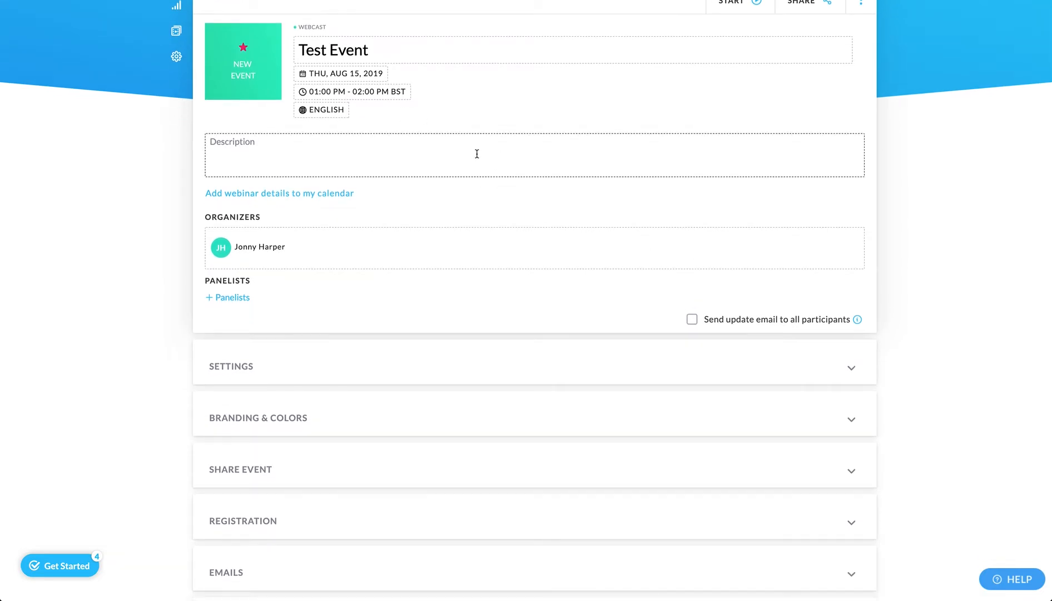
left_click(428, 147)
type("This is")
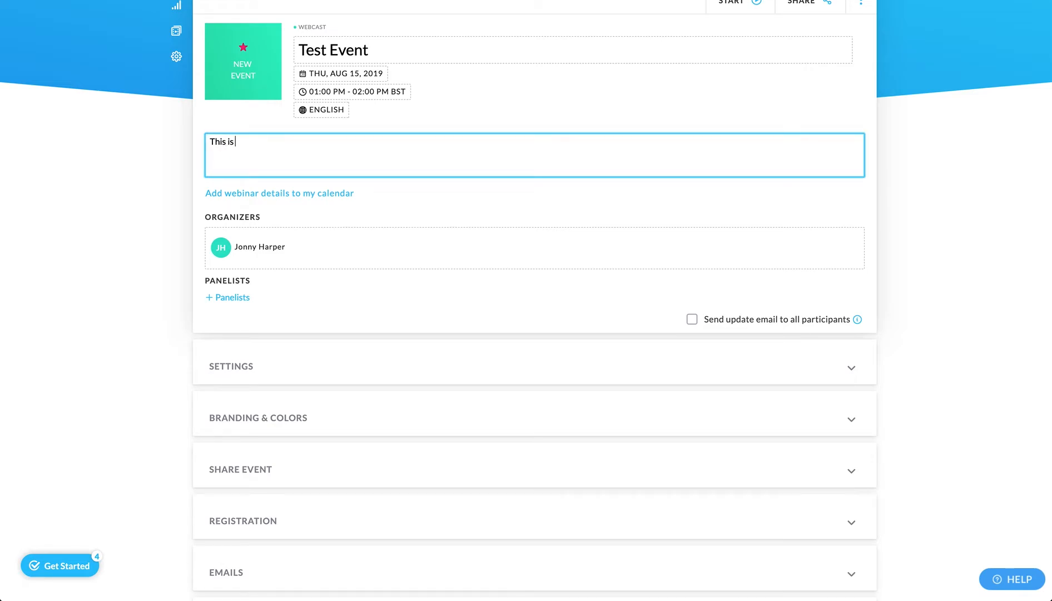
type("a description!")
Review the event's recording, audio and in-session management settings, and collapse that section again
scroll(792, 155, "down", 3)
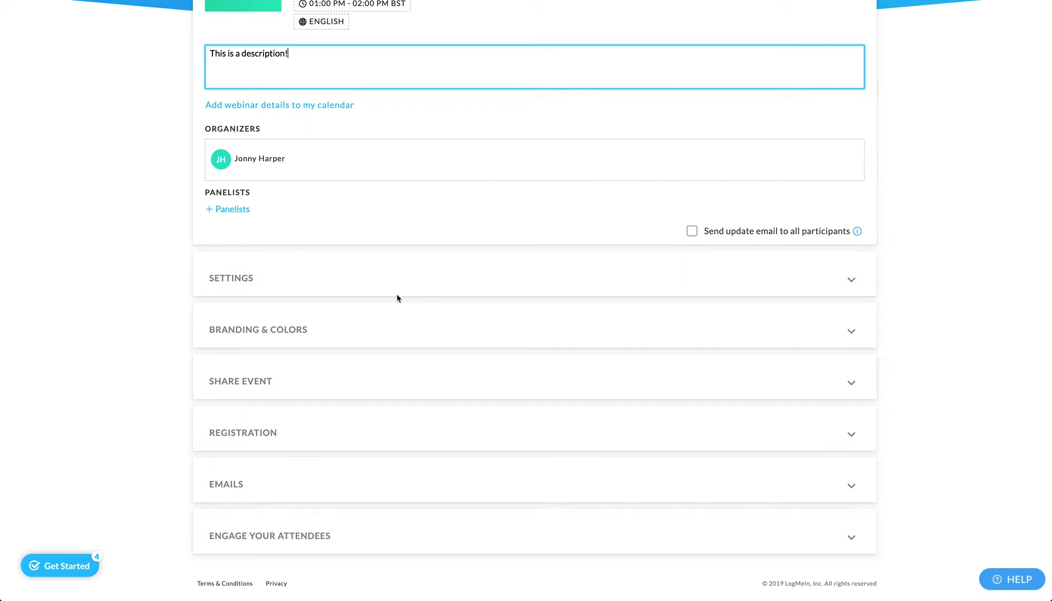
left_click(542, 282)
scroll(702, 307, "down", 2)
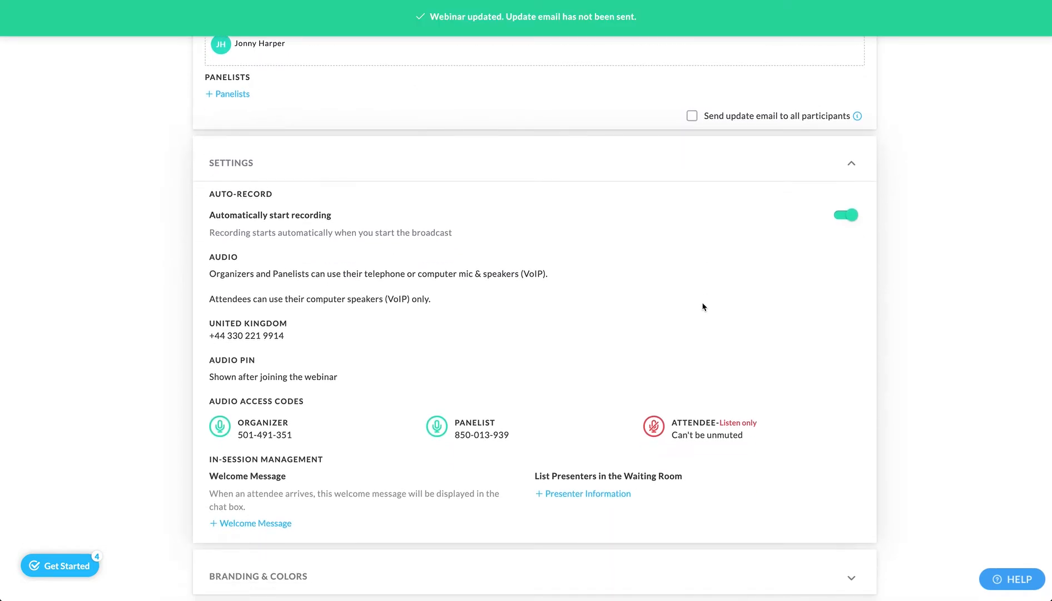
left_click(853, 166)
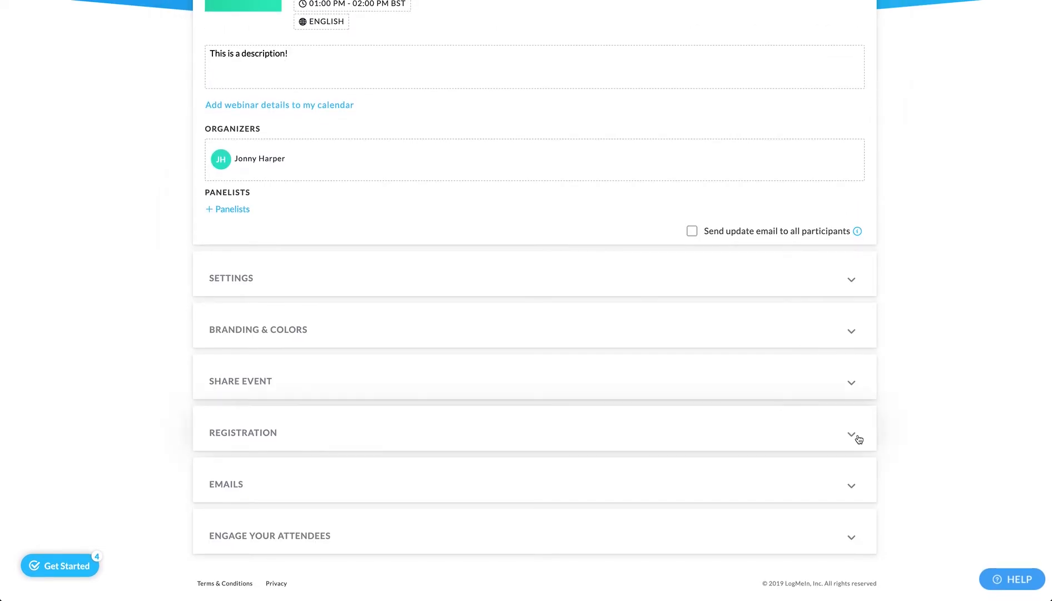
Expand the attendee engagement options and view the blank survey and poll forms, closing each without saving
left_click(853, 534)
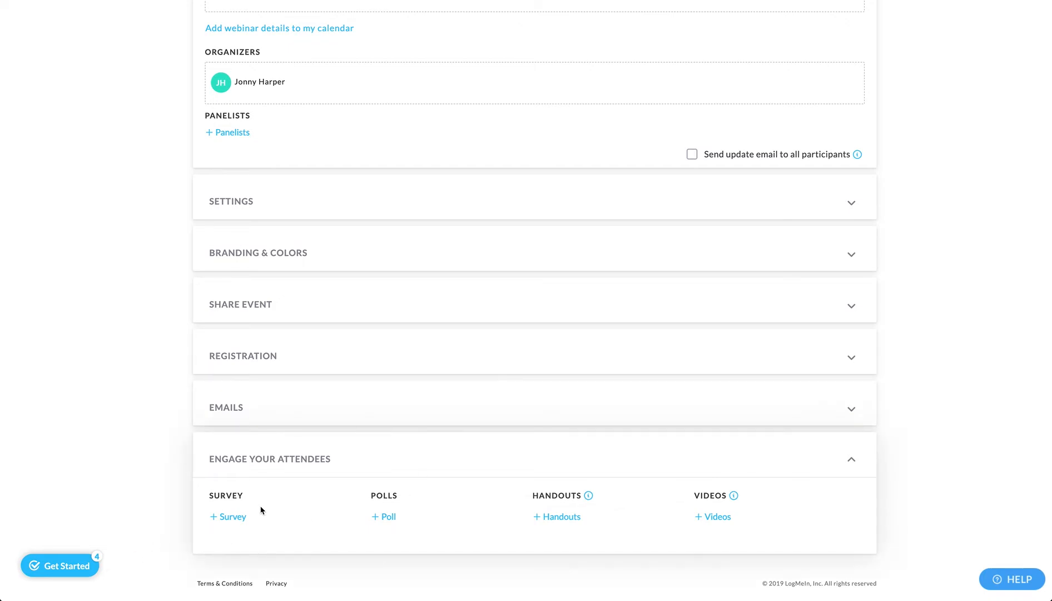
left_click(233, 517)
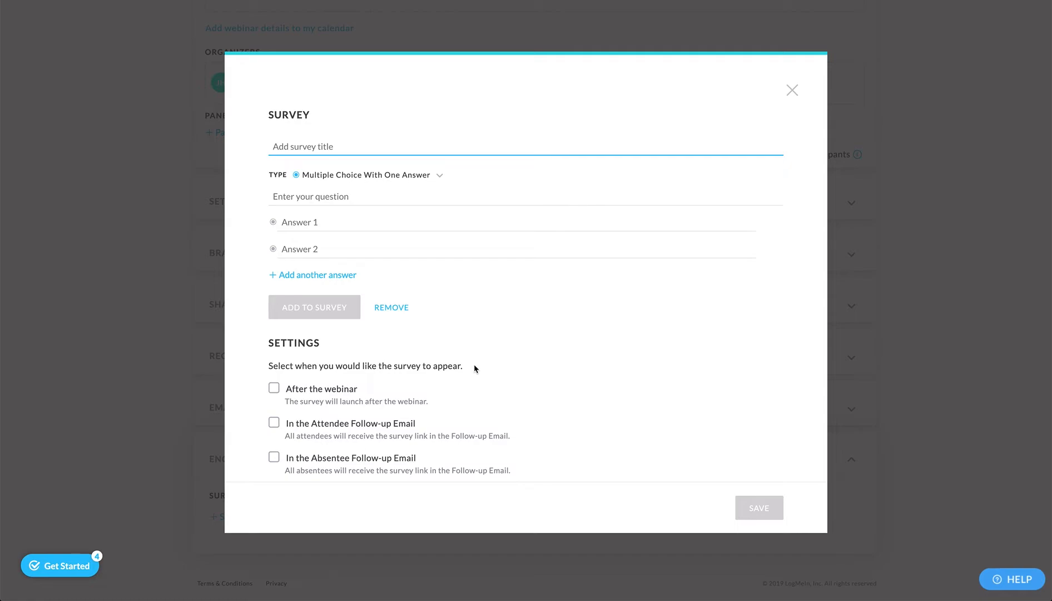
left_click(793, 92)
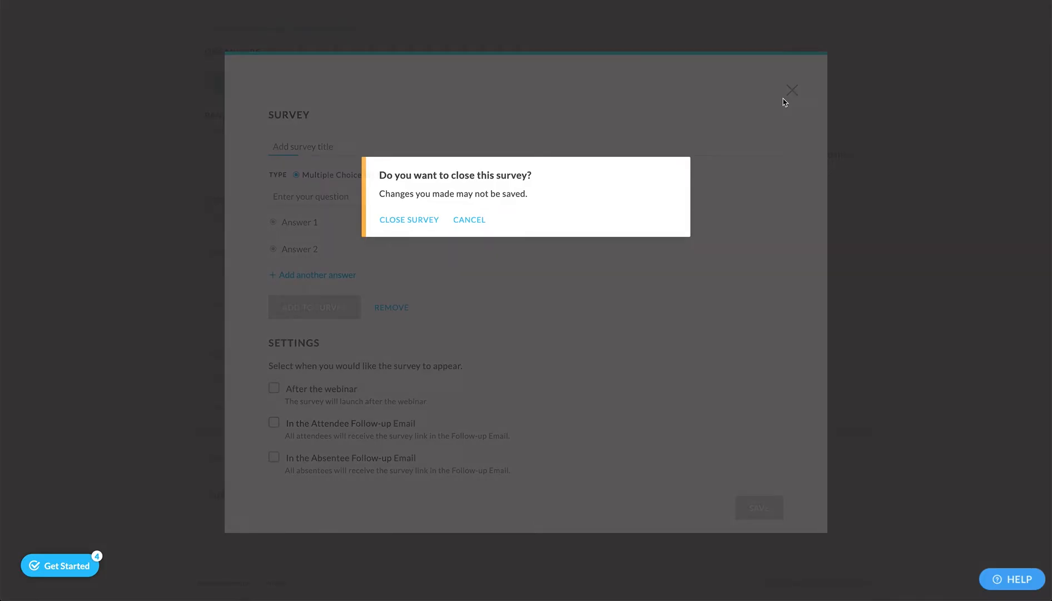
left_click(418, 223)
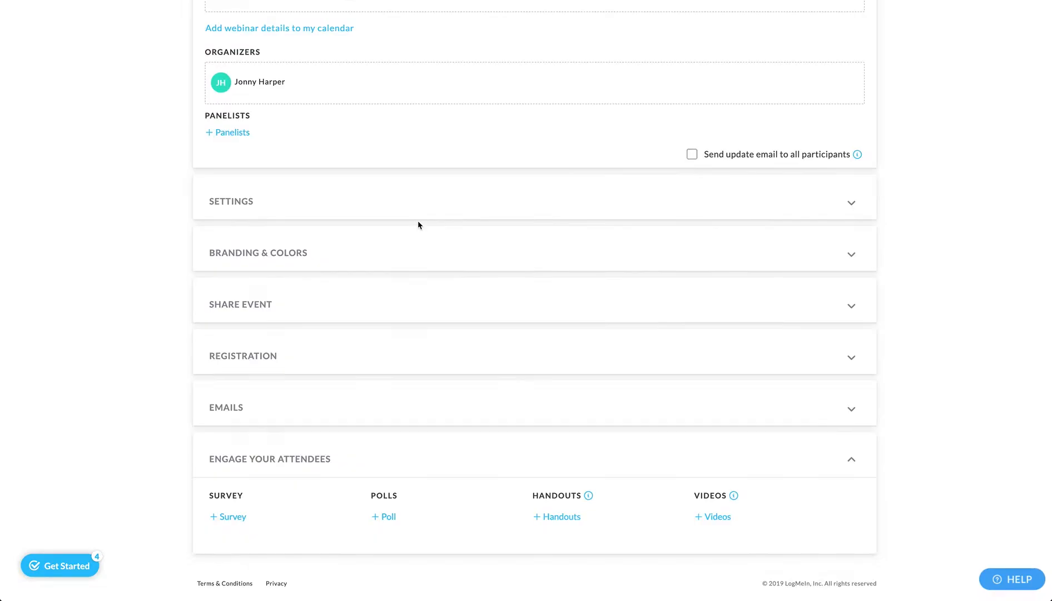
left_click(390, 517)
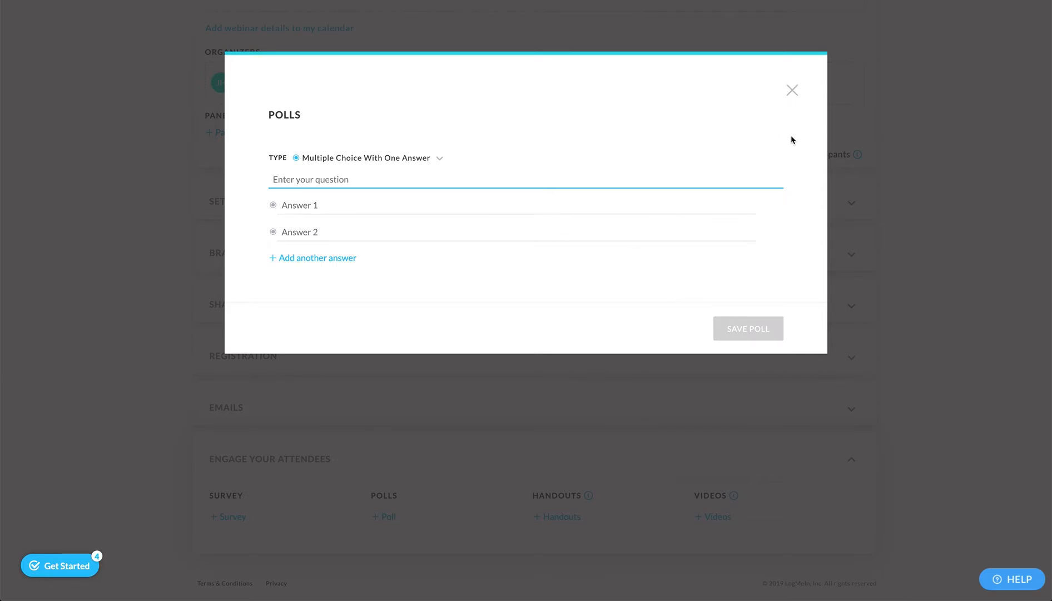
left_click(795, 92)
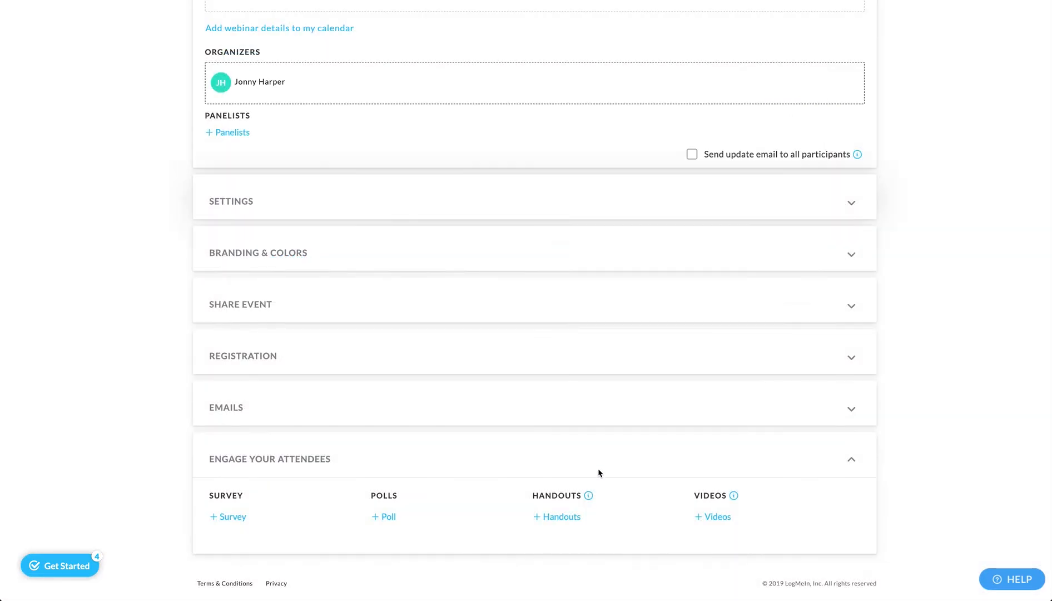
View the handout and video upload options for the event, closing each without adding a file
left_click(560, 516)
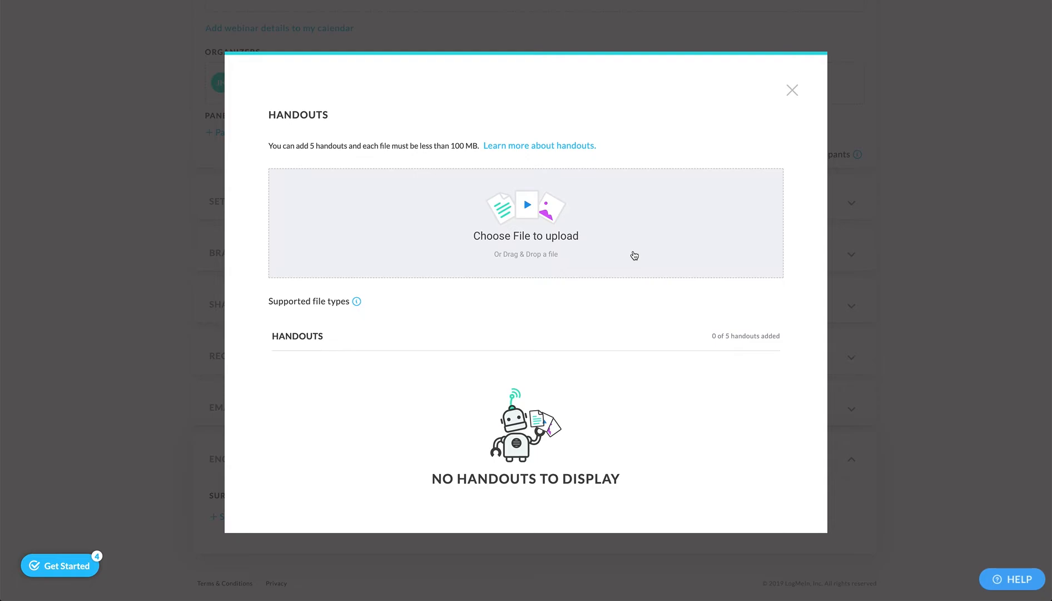
scroll(635, 255, "down", 2)
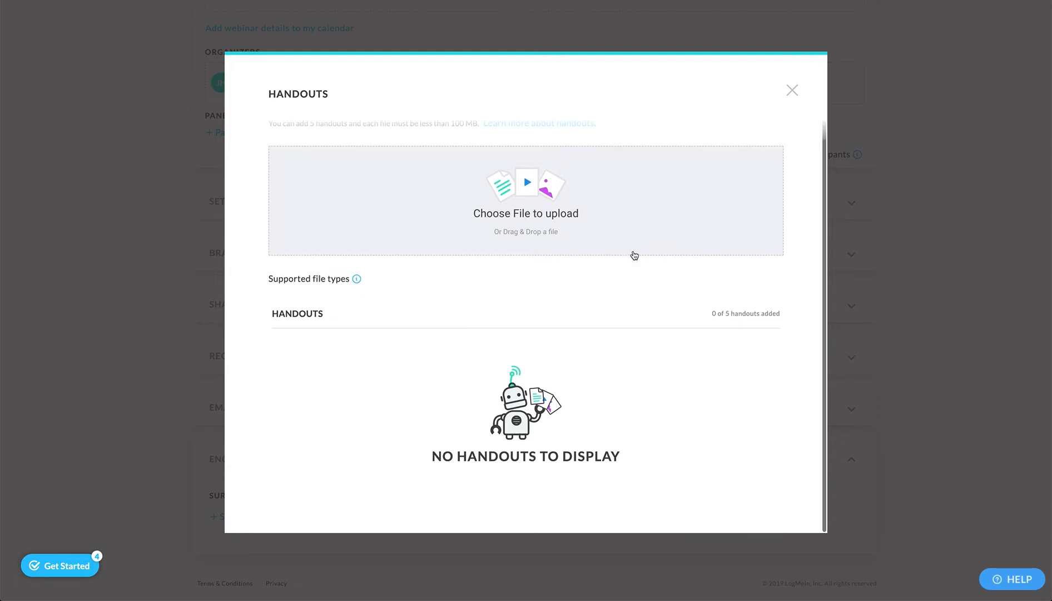
scroll(635, 255, "up", 2)
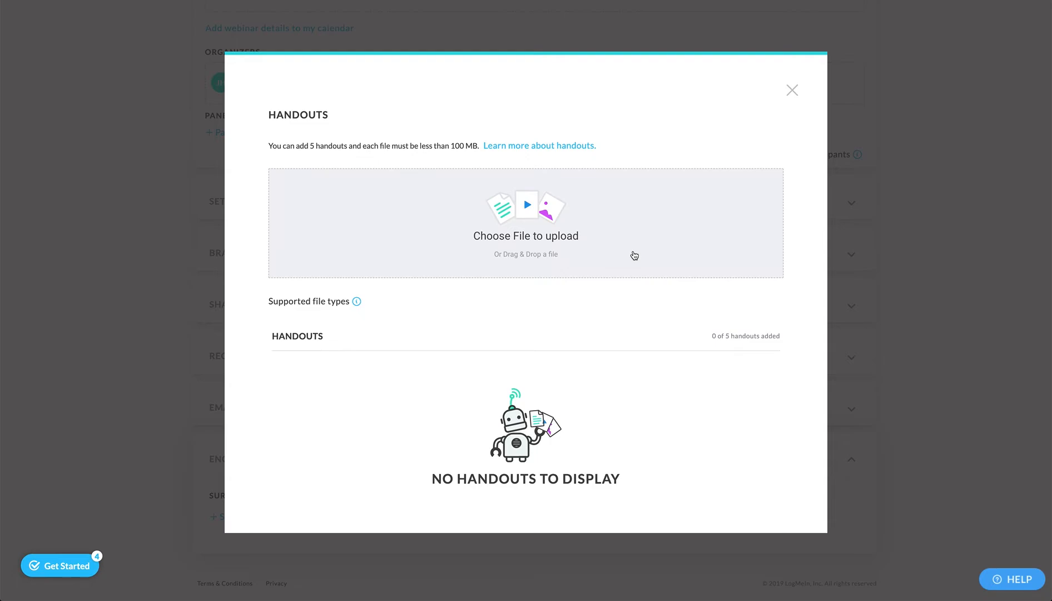
left_click(793, 91)
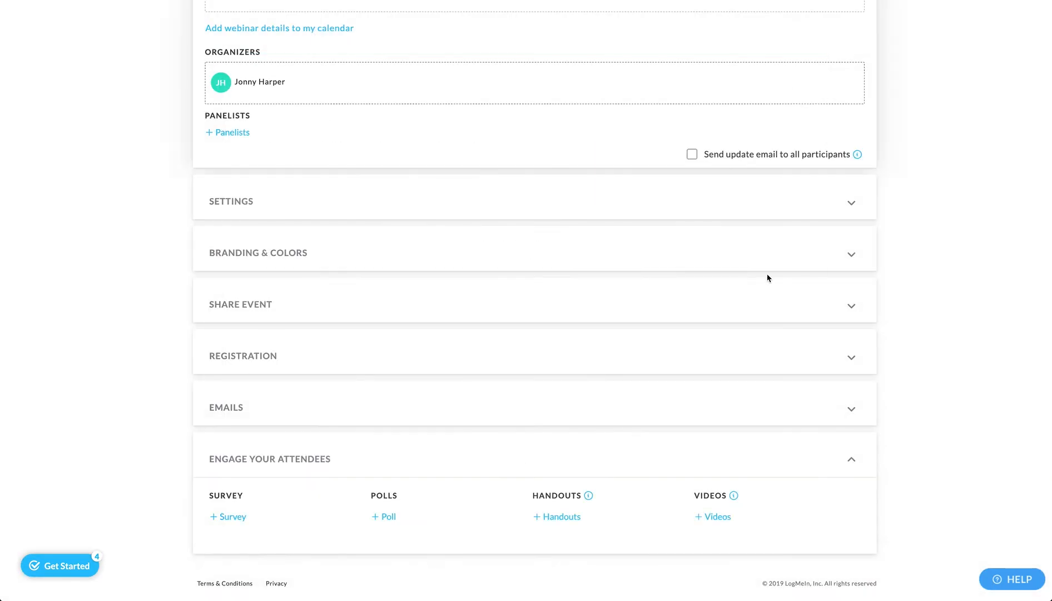
left_click(715, 518)
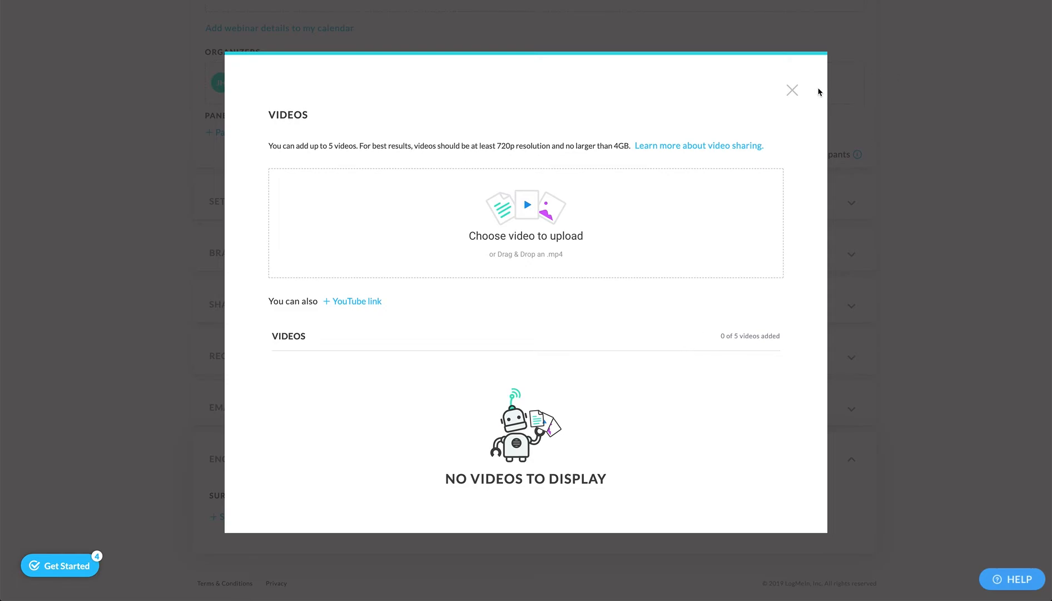
left_click(792, 90)
scroll(767, 421, "up", 5)
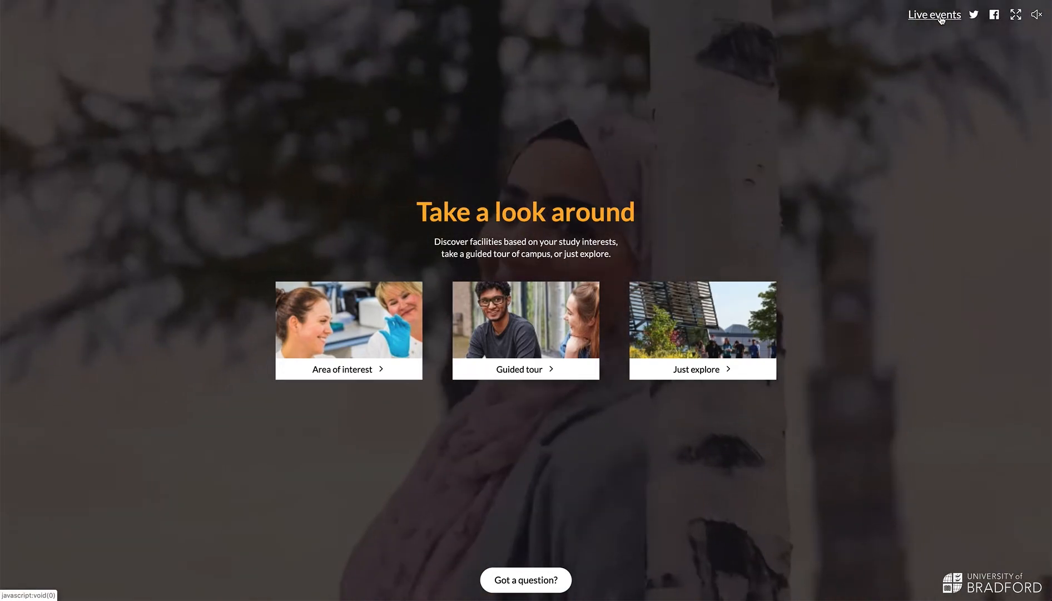
Find Test Event among the live events on the University of Bradford virtual tour and open its registration form
left_click(935, 14)
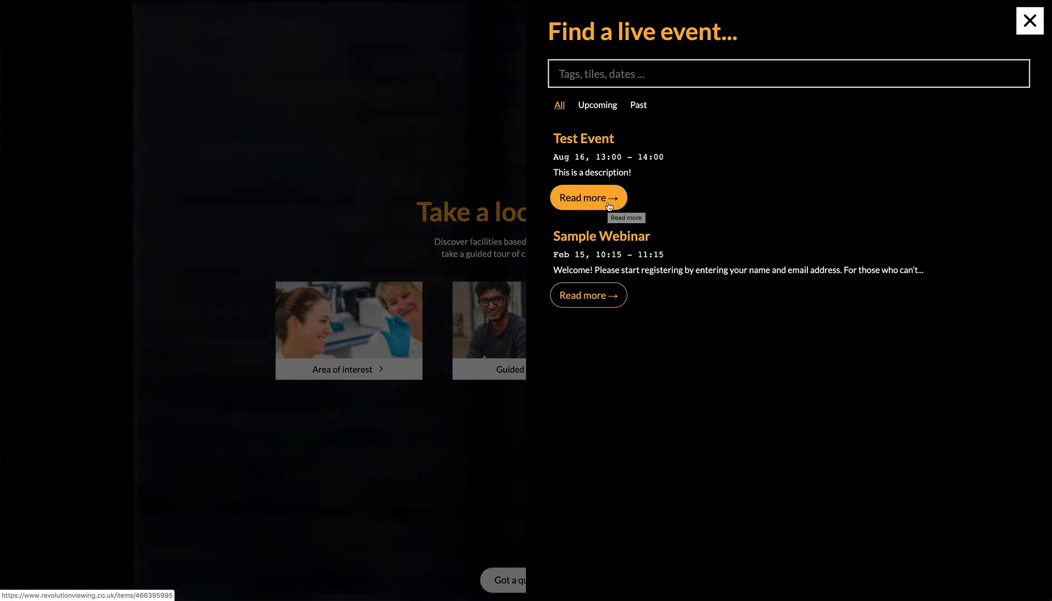
left_click(610, 205)
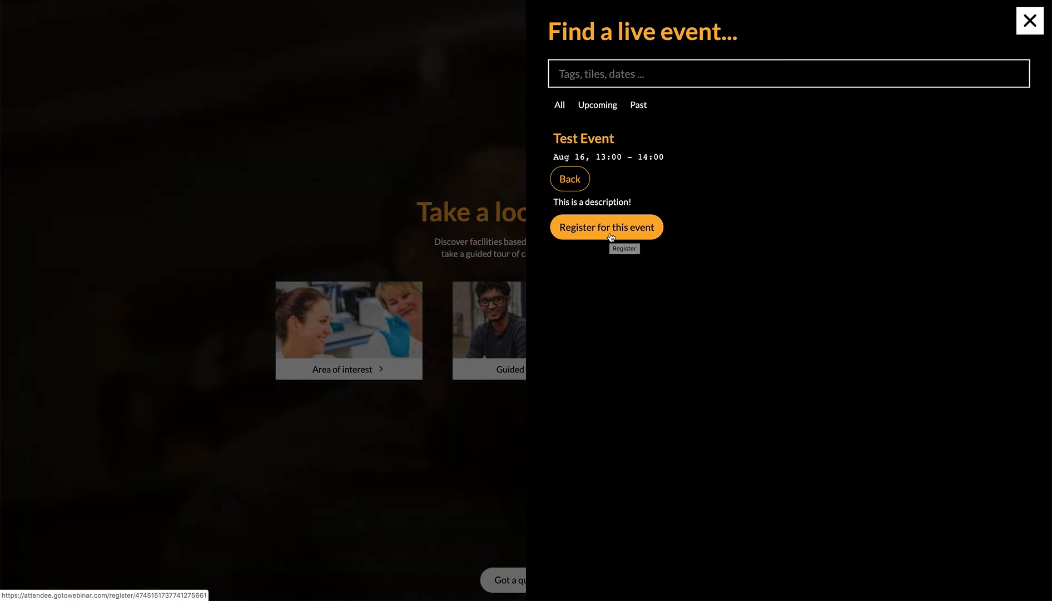
left_click(610, 236)
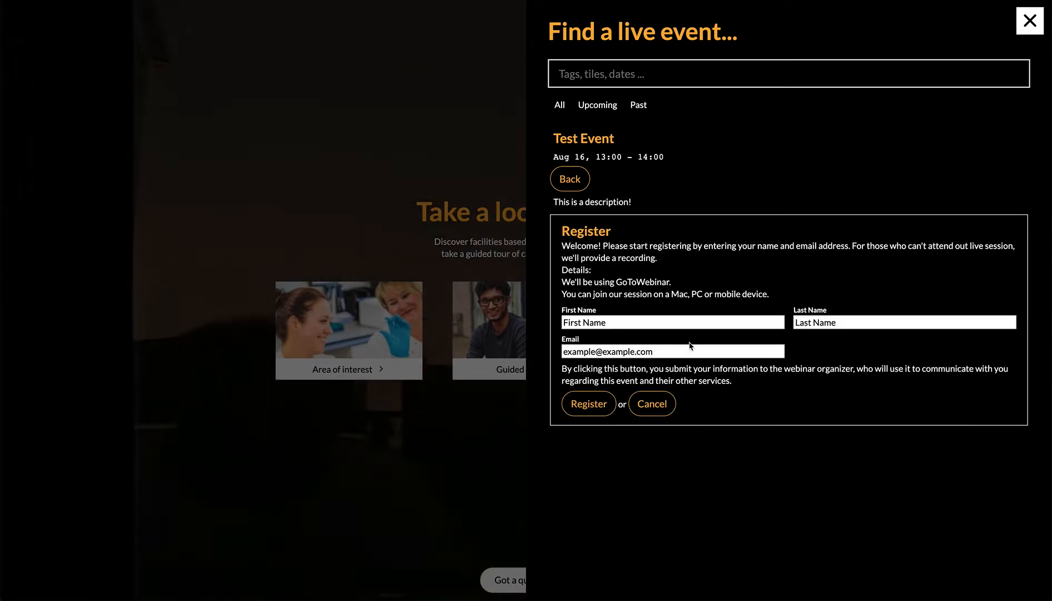
Fill in the attendee's first name, last name and email from the saved autofill entry and submit the Test Event registration
left_click(743, 324)
triple_click(742, 326)
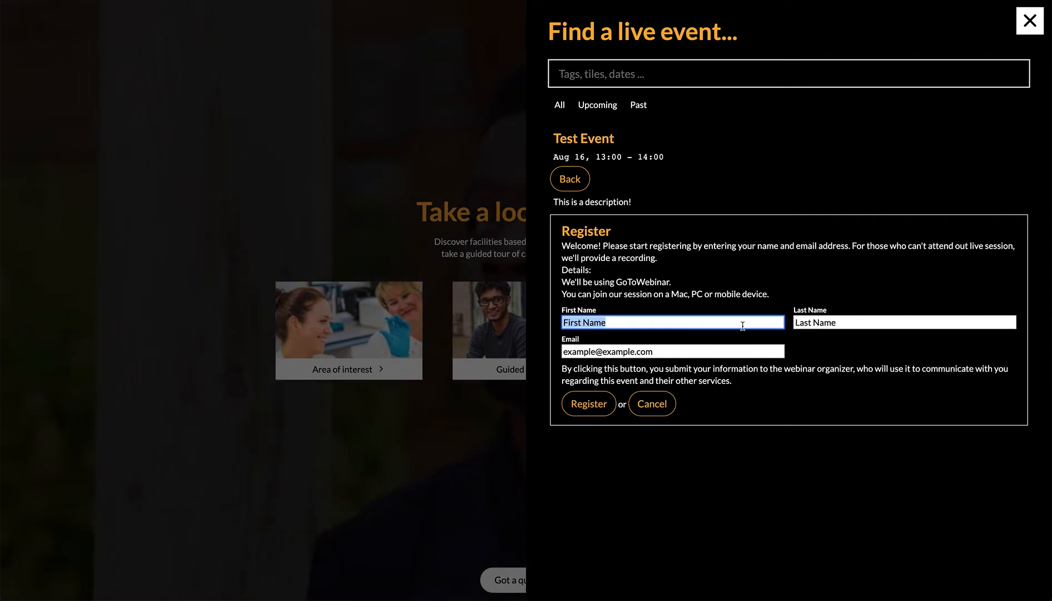
type("Jonny")
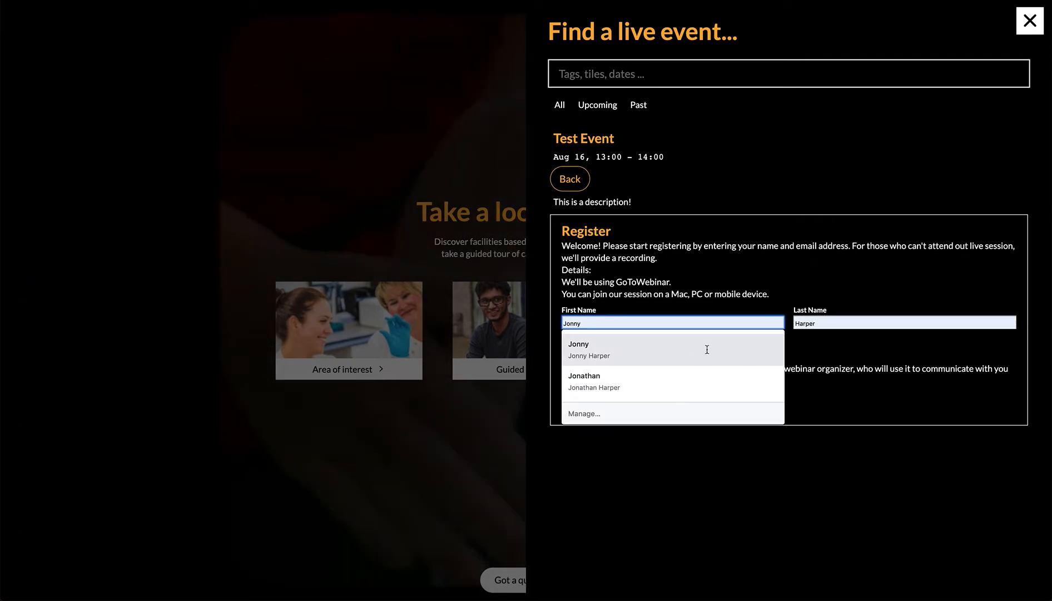
left_click(707, 349)
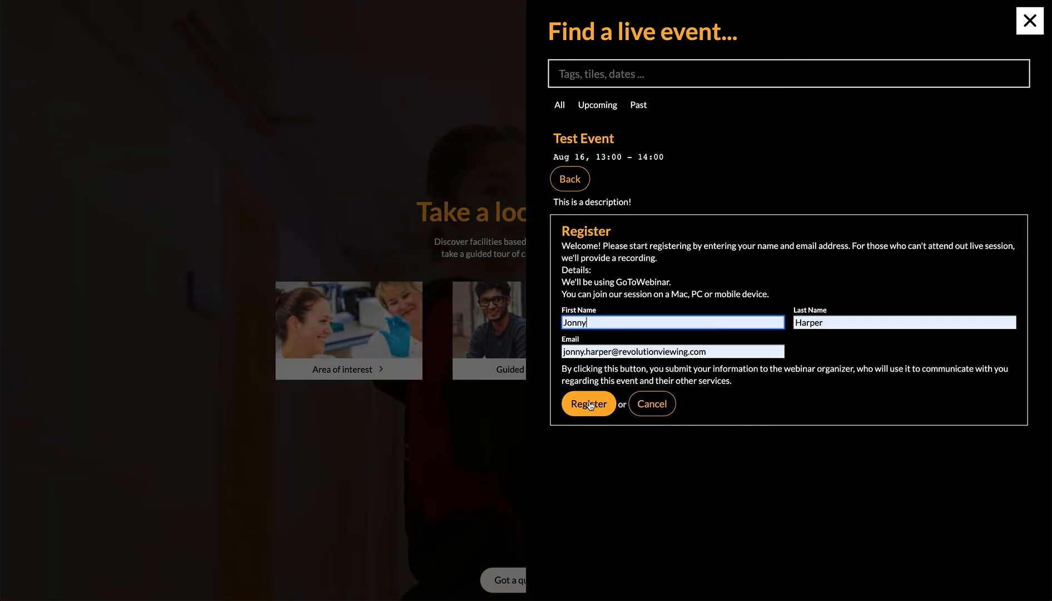
left_click(591, 405)
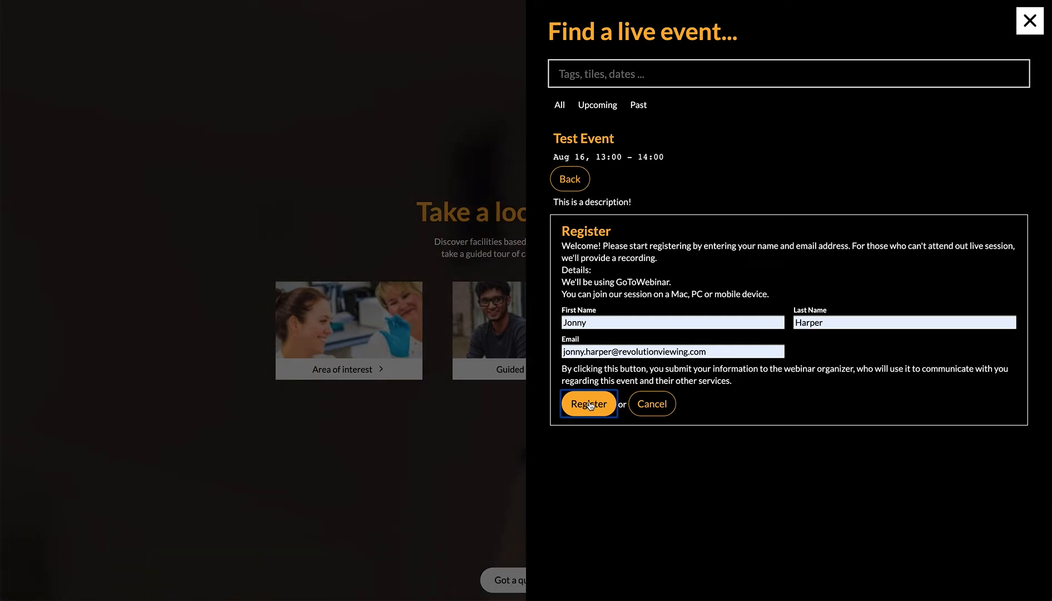
Submit the Test Event registration and open the live events list from within the Just explore tour
left_click(591, 406)
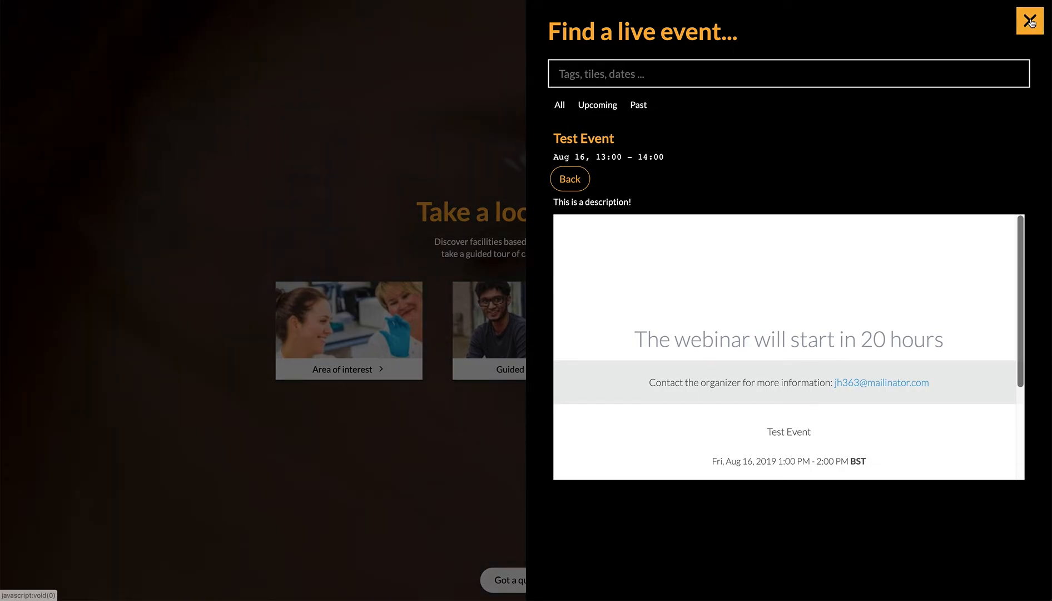
left_click(1030, 20)
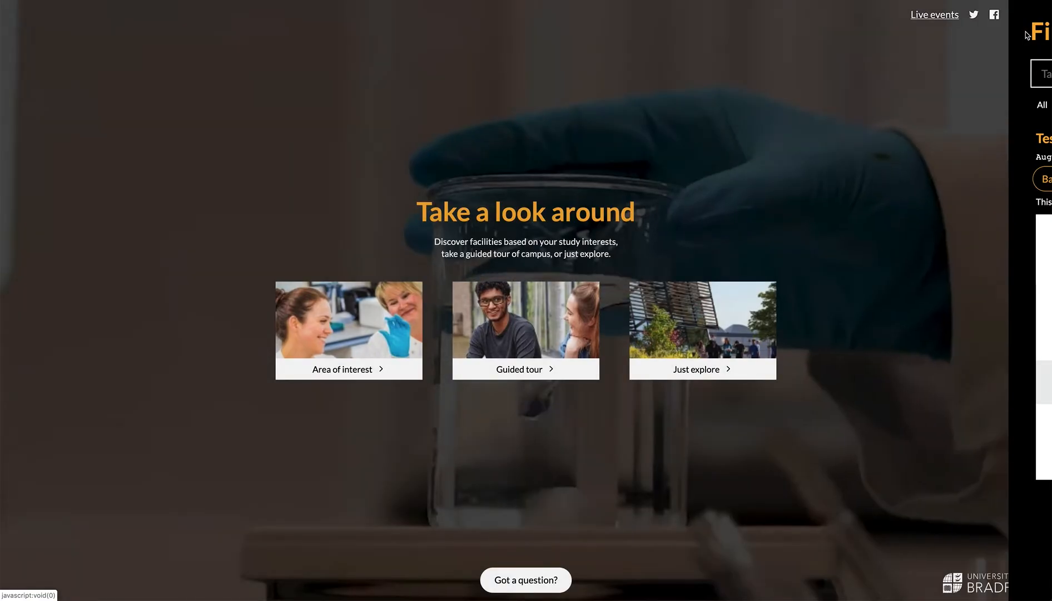
left_click(718, 331)
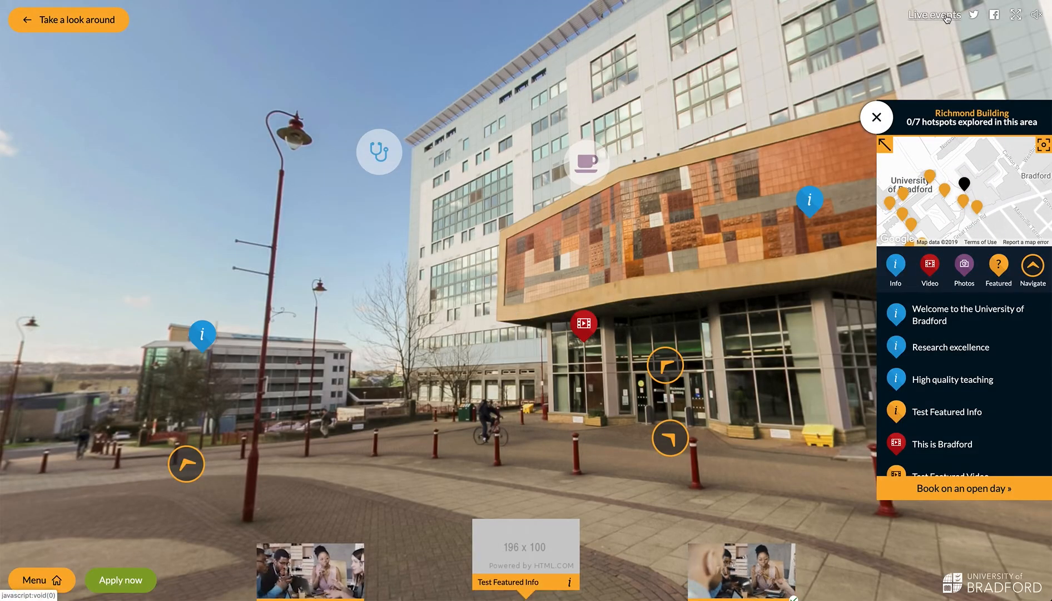
left_click(947, 17)
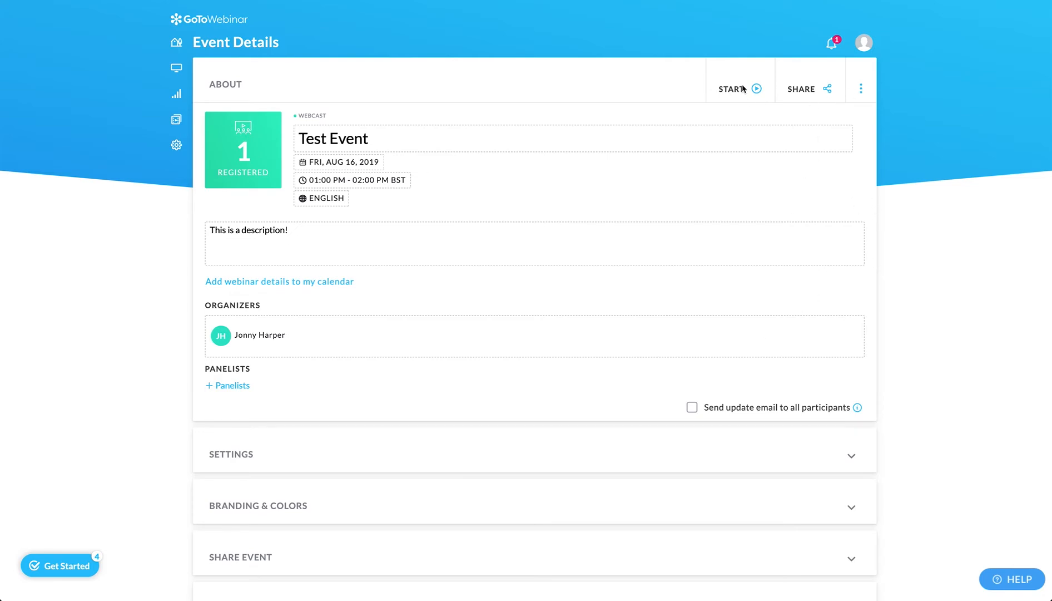
Restore the minimised GoToWebinar Control Panel, place it fully in view and check which screens and windows can be shared
key("ctrl+Down")
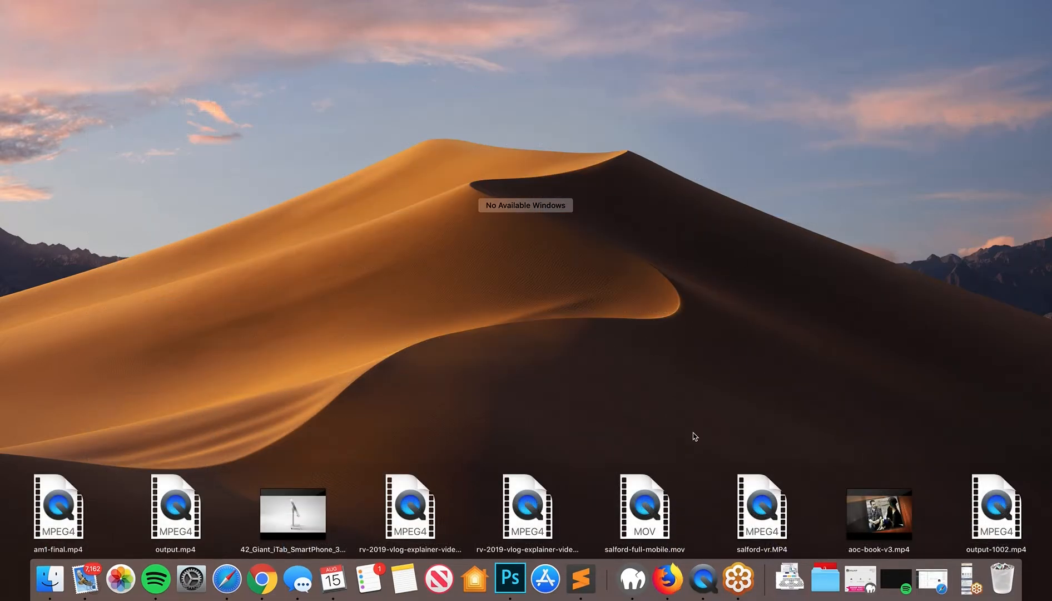
left_click(729, 597)
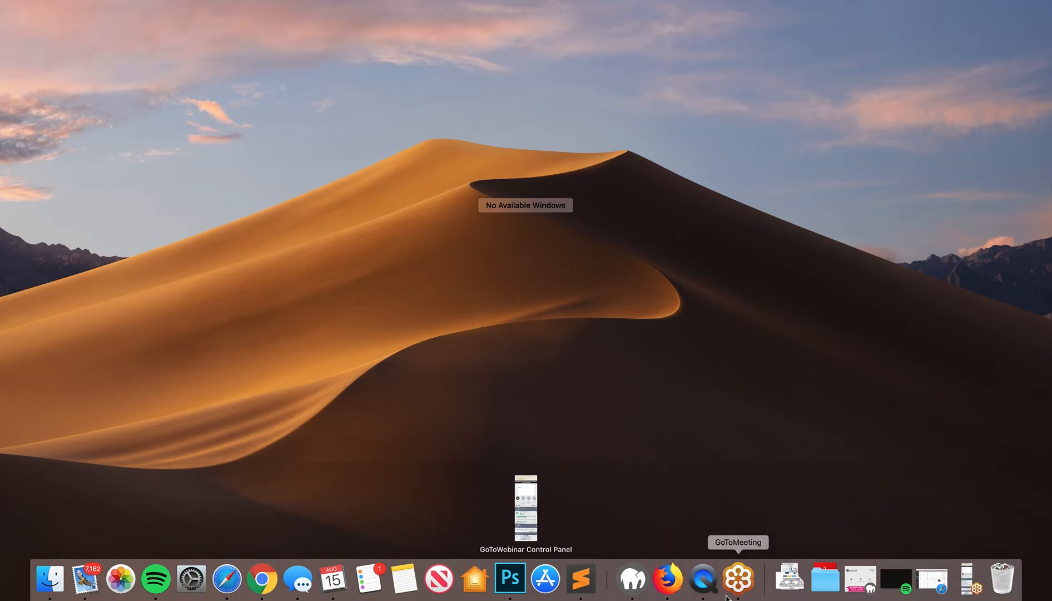
left_click(524, 509)
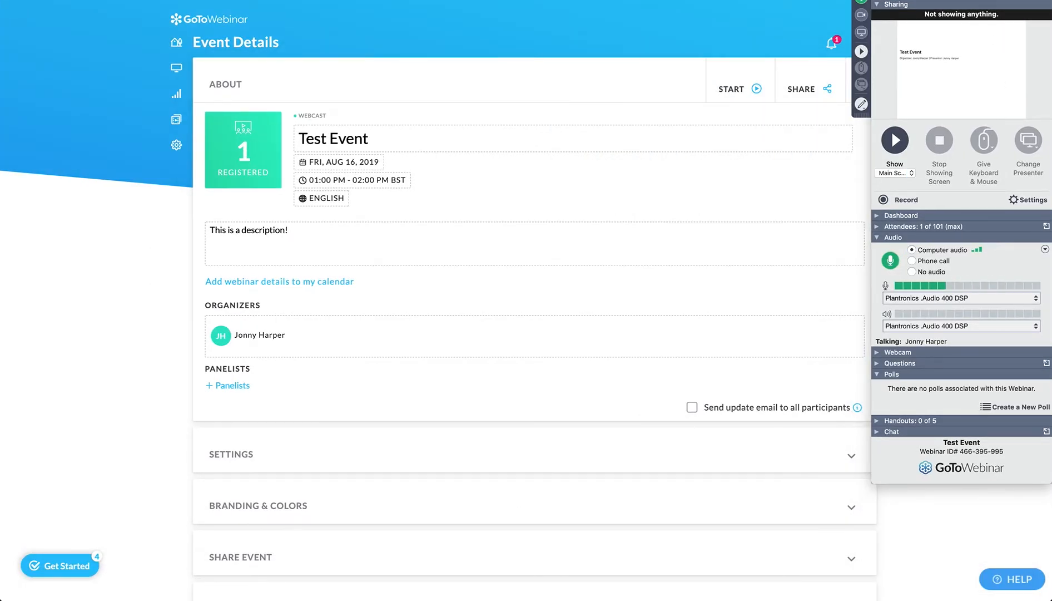
left_click_drag(947, 0, 947, 29)
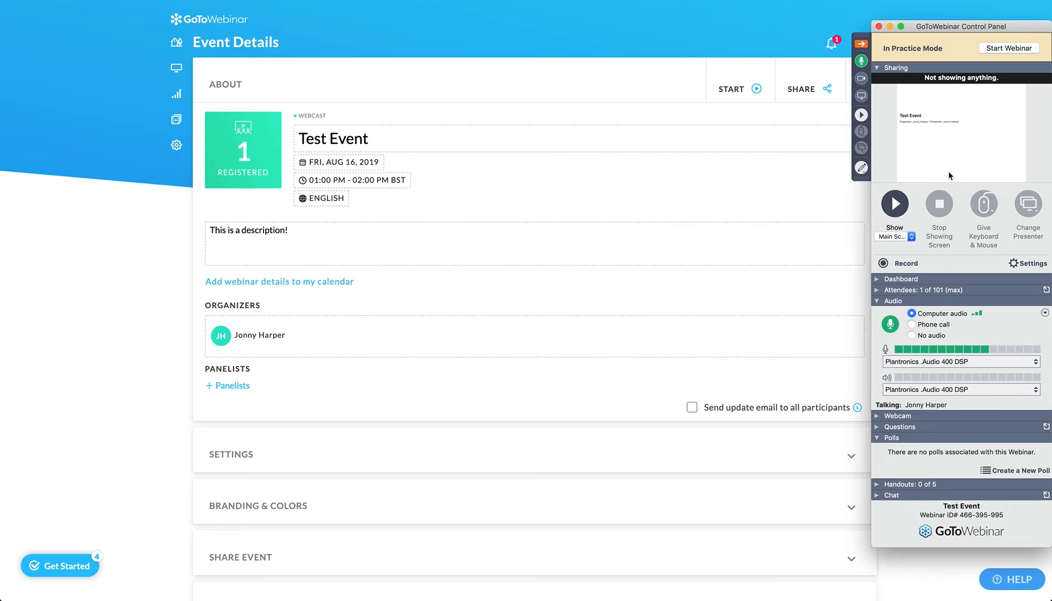
left_click(911, 241)
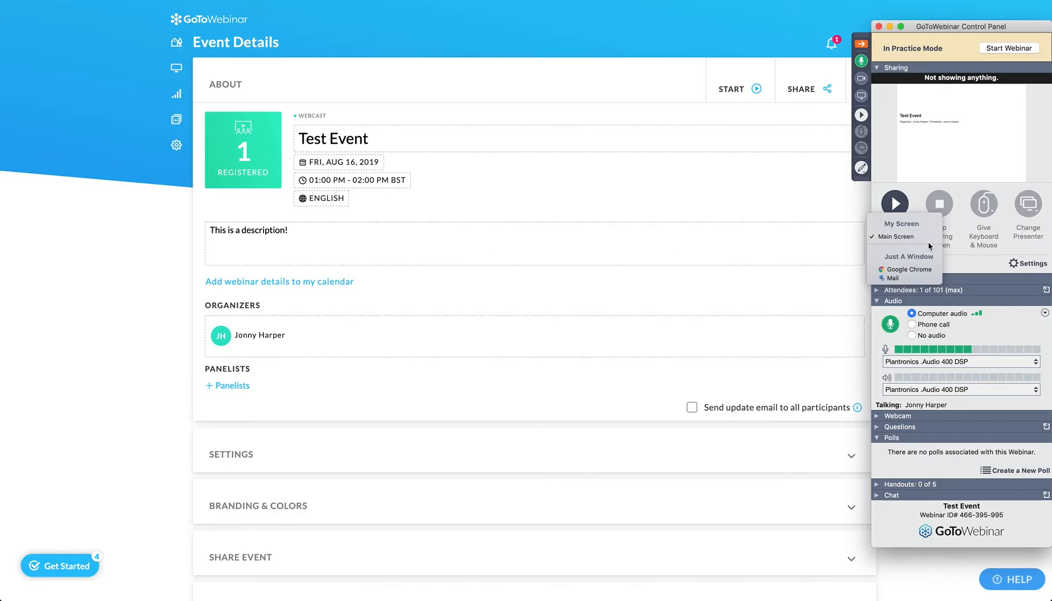
left_click(960, 234)
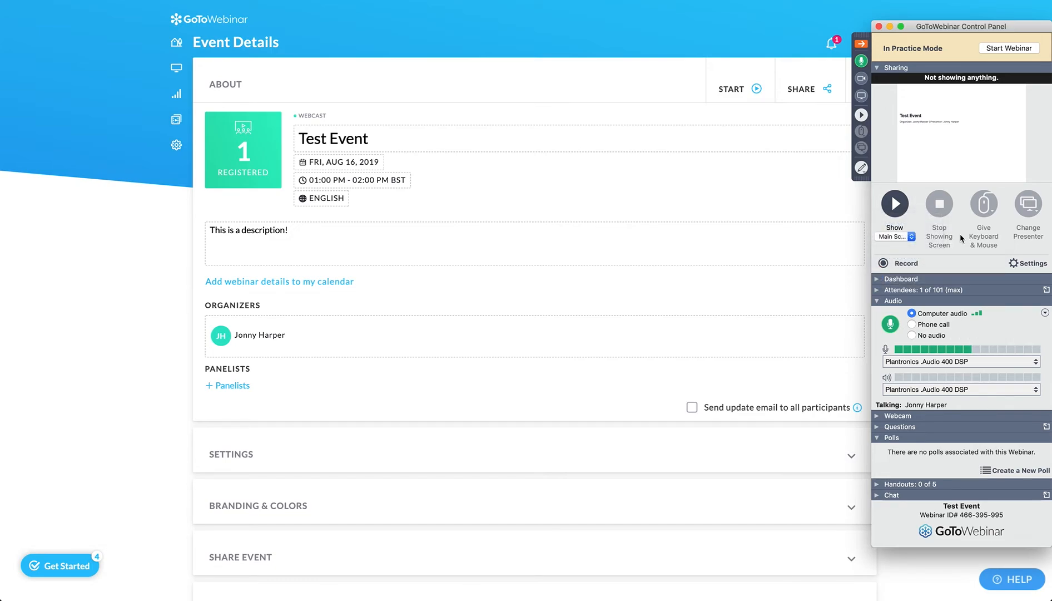
Start the webinar ahead of its scheduled time and begin the broadcast with recording on start enabled
left_click(1006, 50)
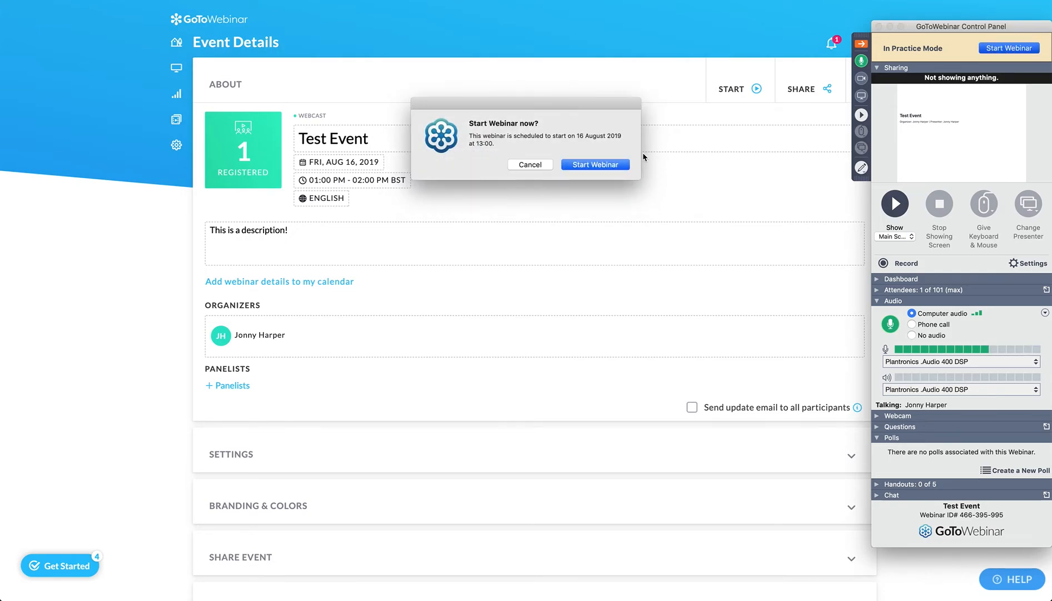
left_click(605, 172)
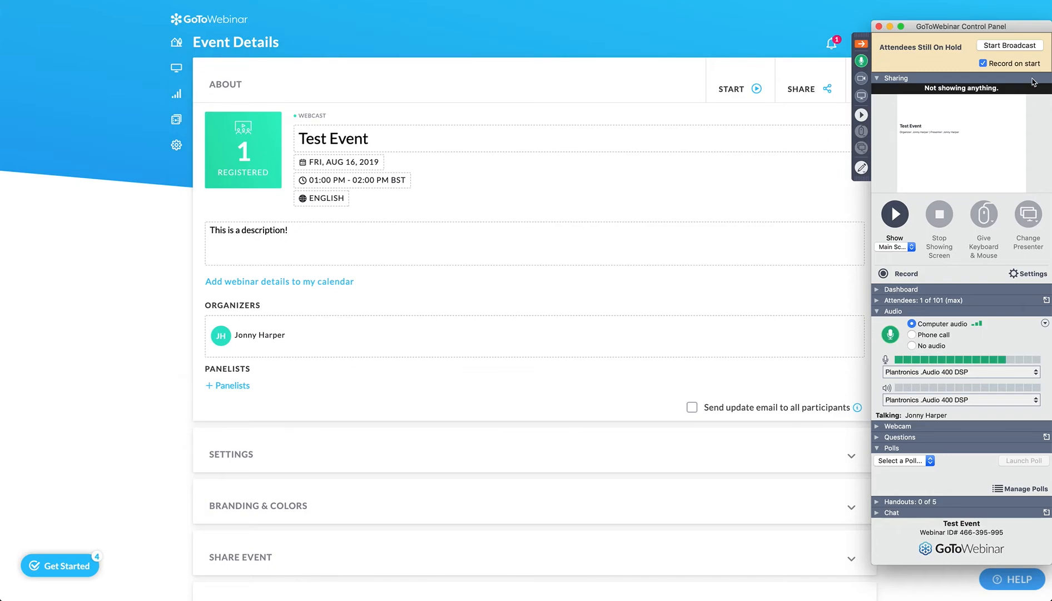
left_click(1021, 48)
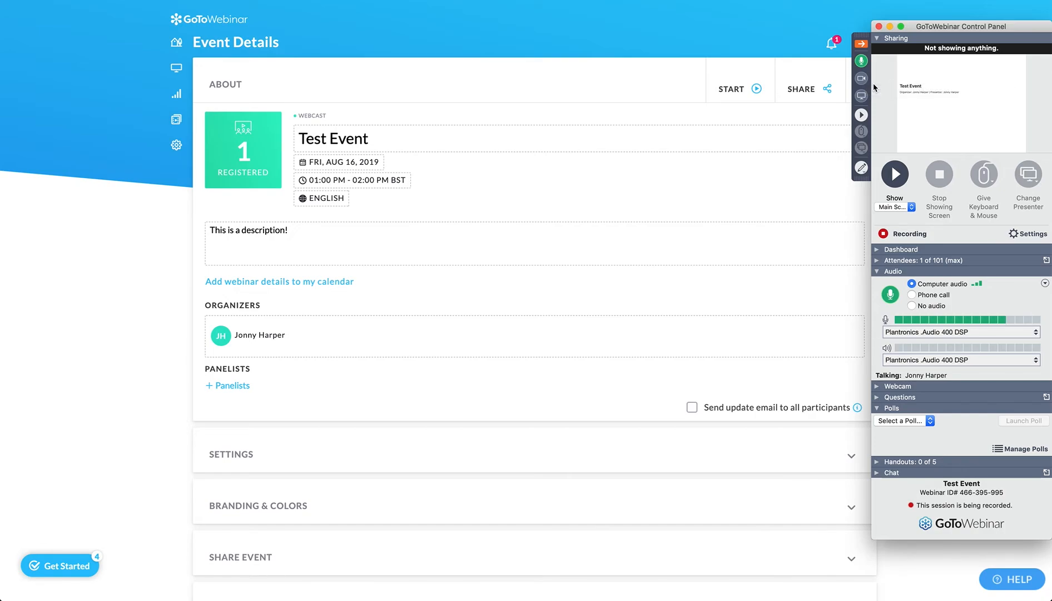
Share the main screen with attendees, pausing and resuming it once before stopping the screen share
left_click(898, 174)
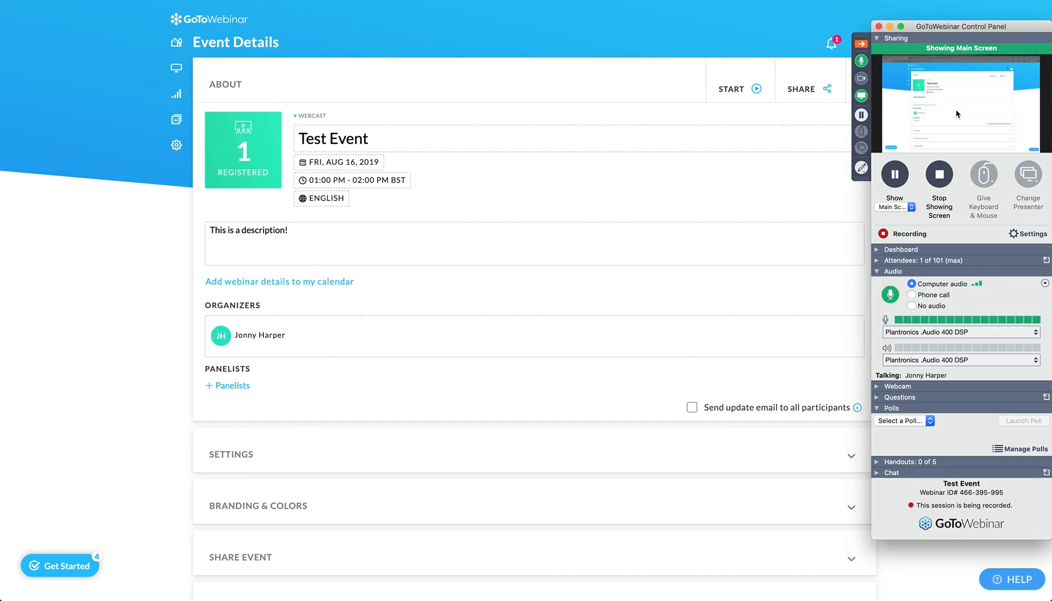
left_click(896, 173)
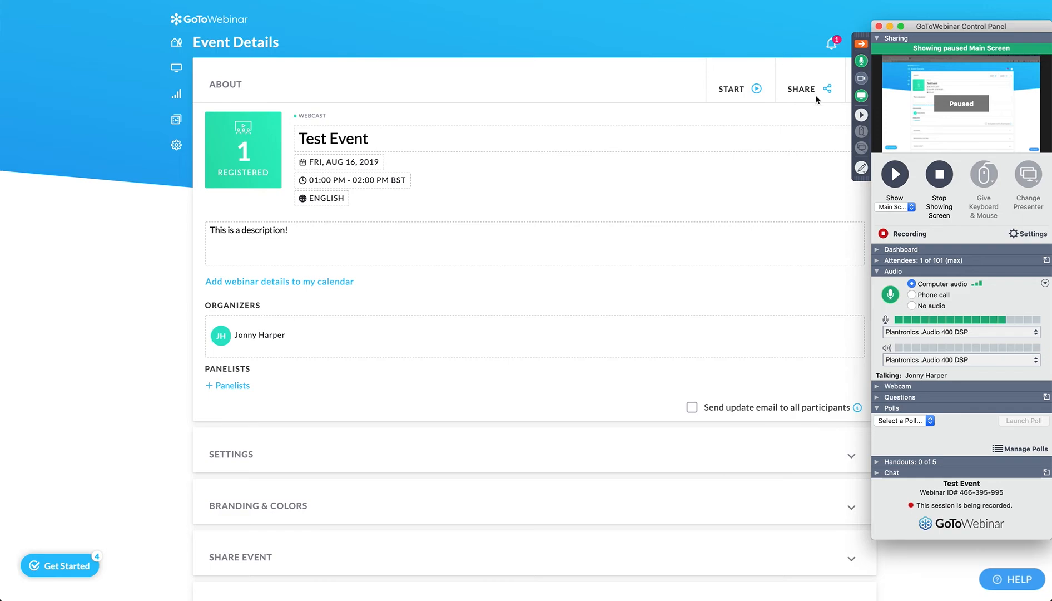
left_click(895, 171)
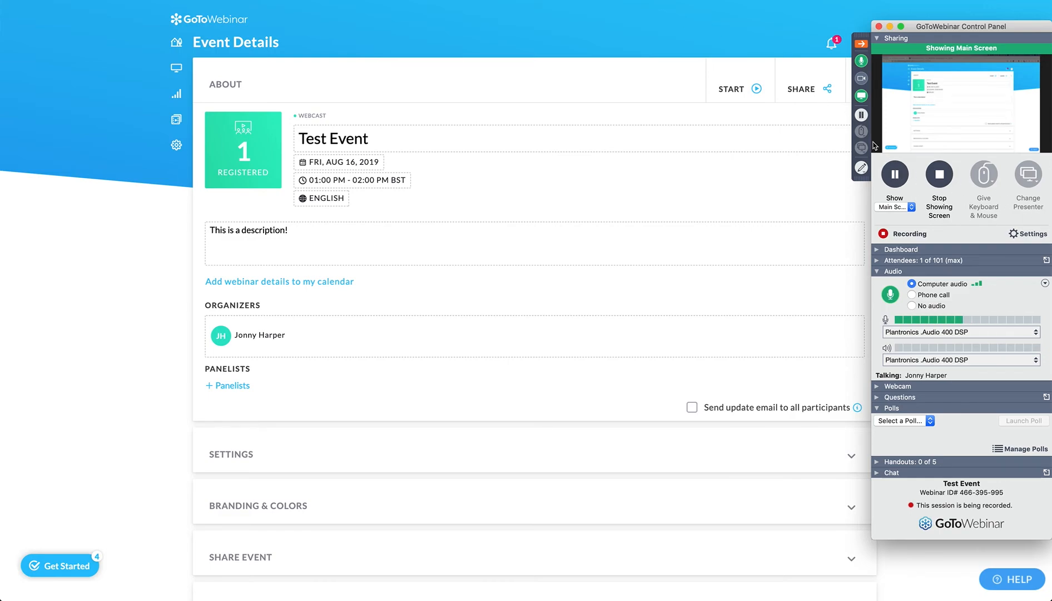
left_click(945, 179)
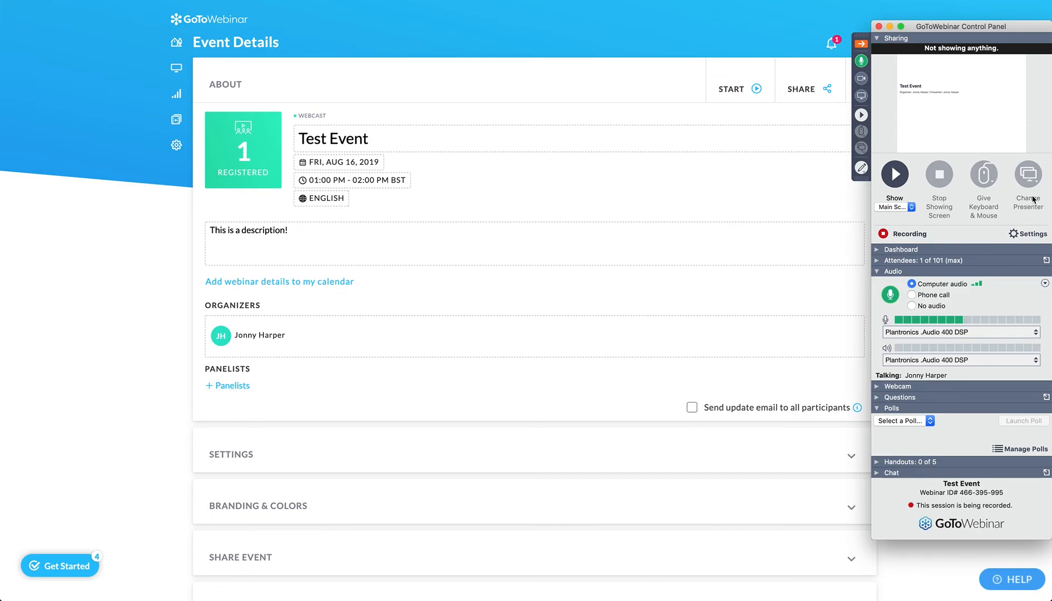
Expand the Dashboard to review the session statistics, and view the Questions section before collapsing it
left_click(885, 249)
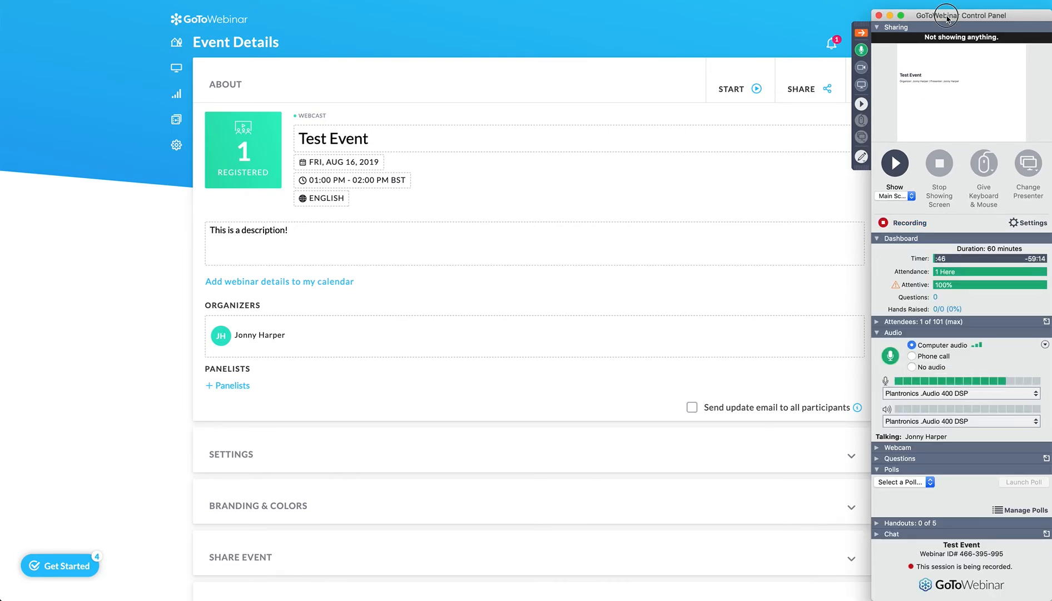
left_click_drag(947, 20, 953, 0)
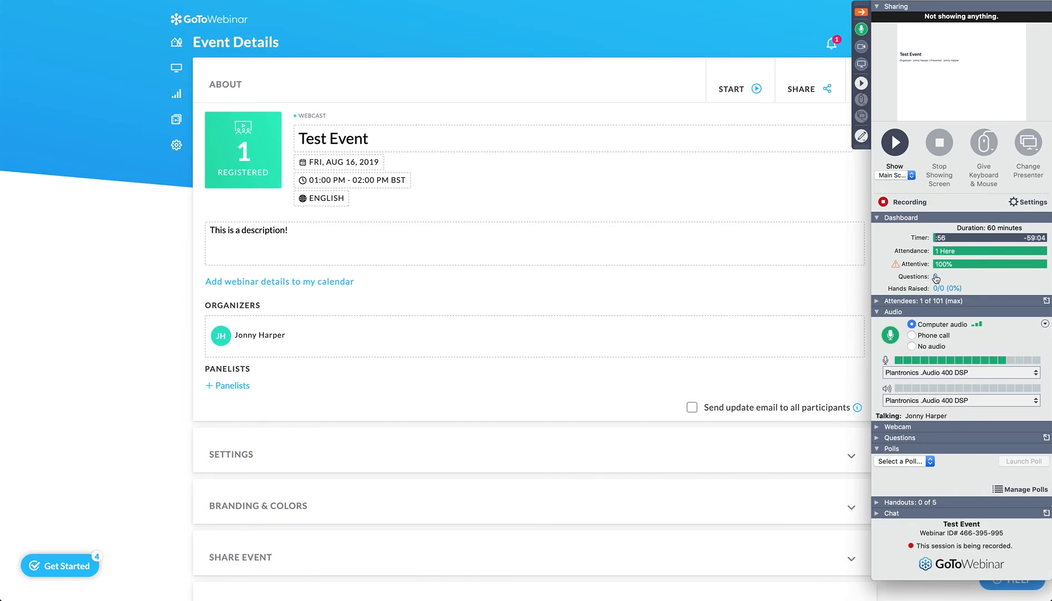
mouse_move(941, 270)
left_click(878, 437)
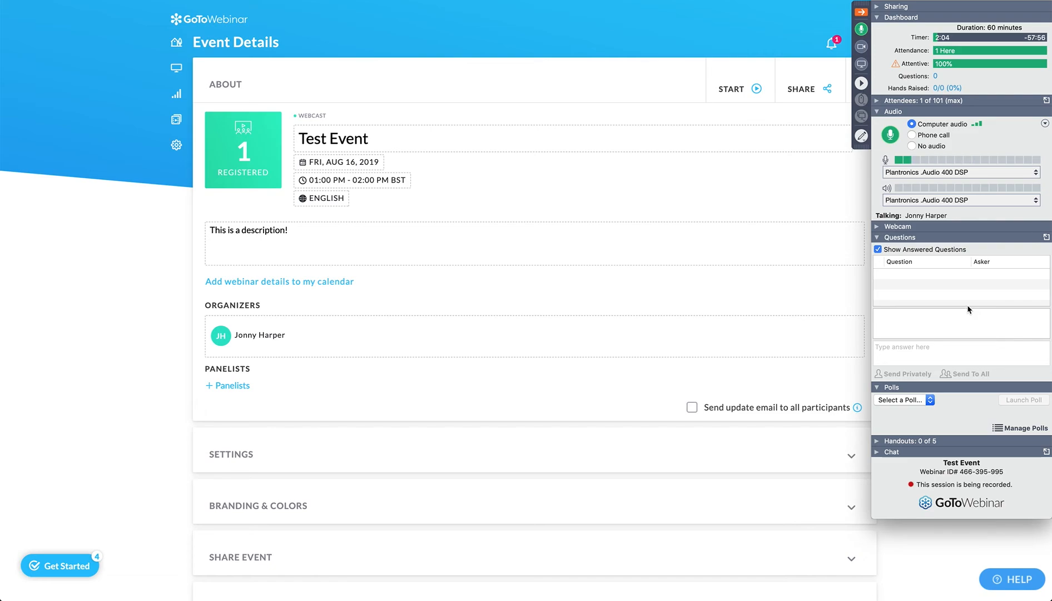
left_click(879, 238)
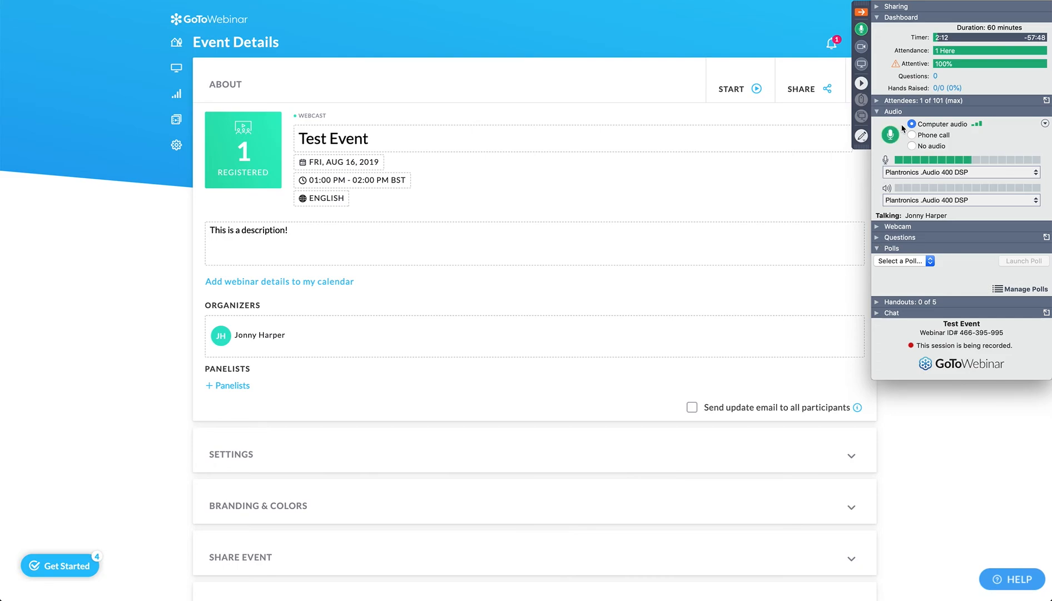
View the staff list in the Attendees section and collapse both the Dashboard and Attendees sections
left_click(878, 103)
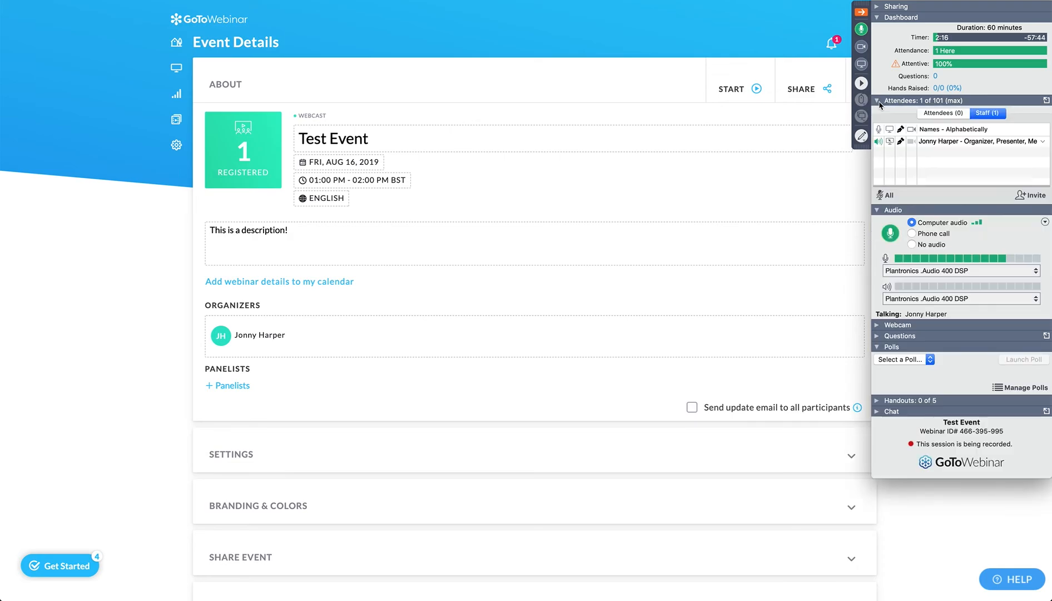
left_click(879, 18)
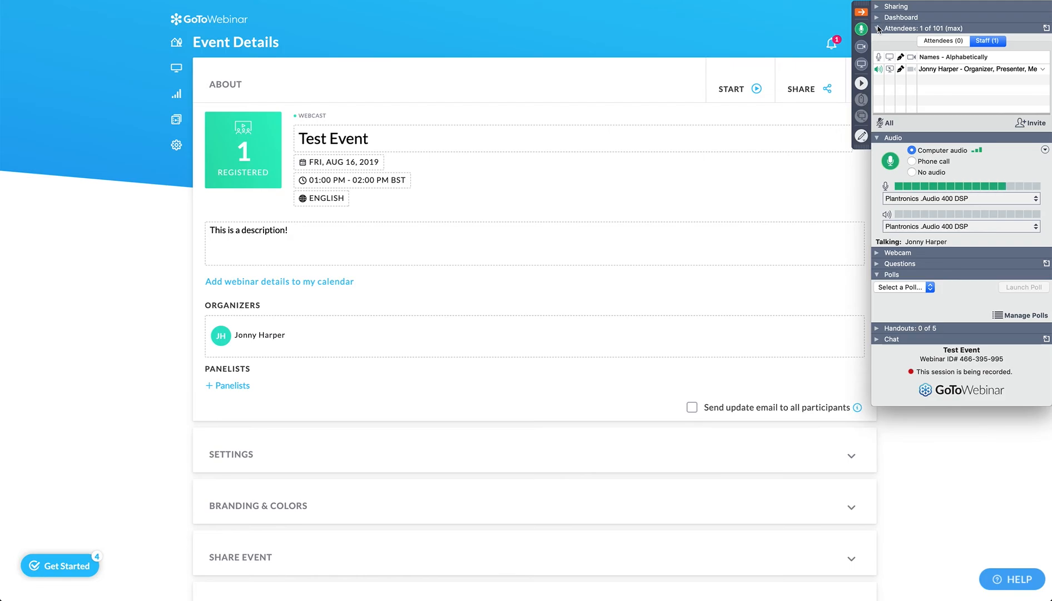
left_click(879, 28)
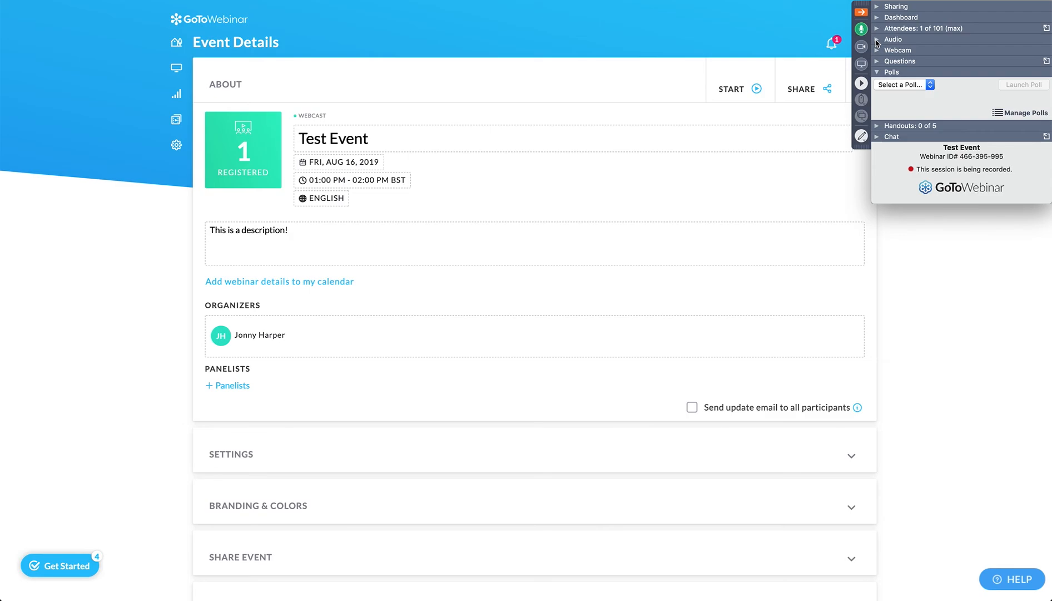
View the webcam sharing options and the question answering area, collapsing each section after viewing it
left_click(878, 50)
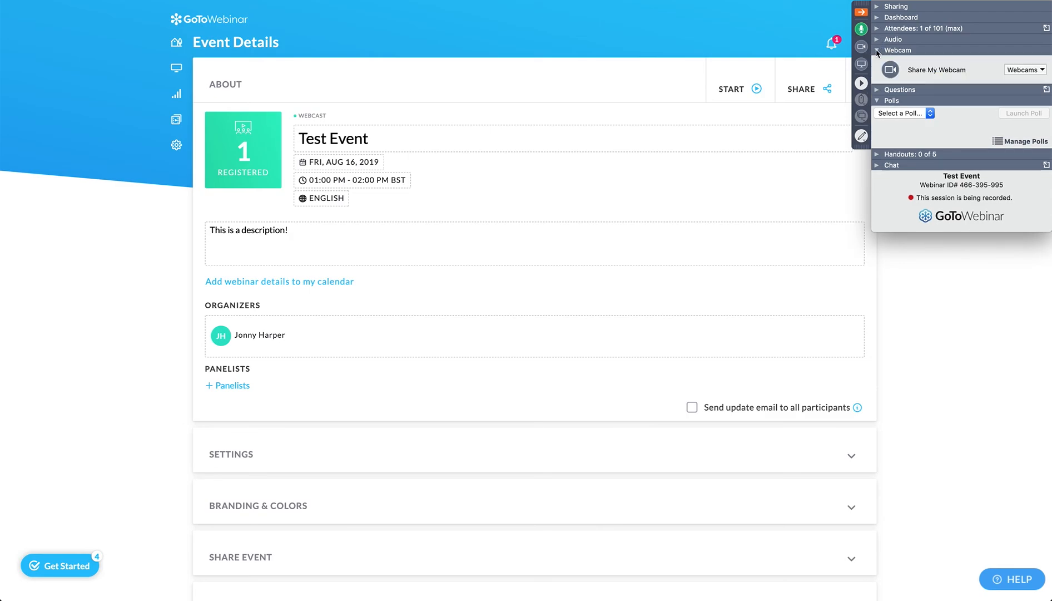
left_click(878, 50)
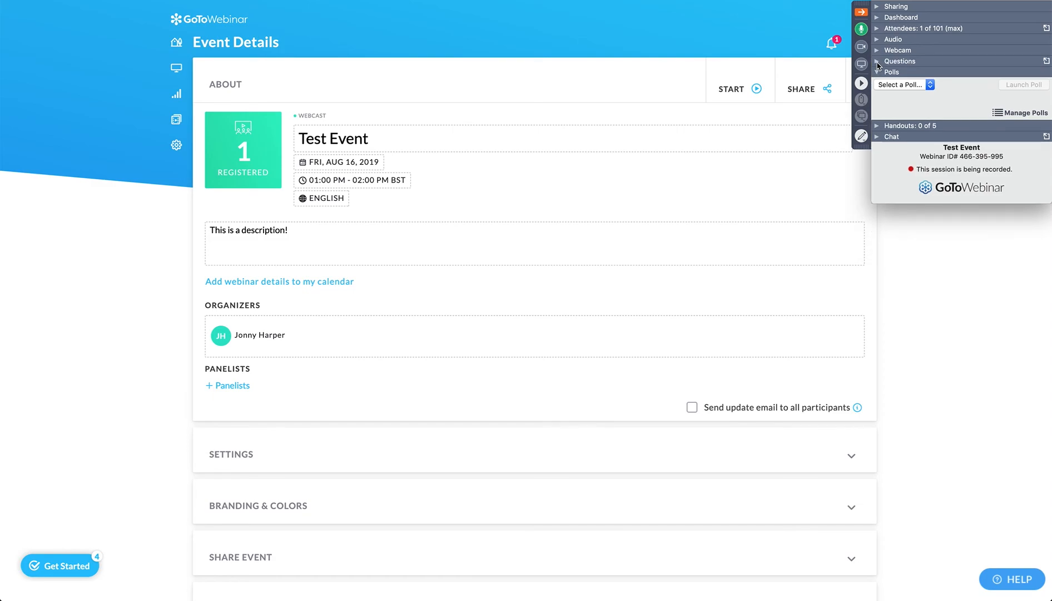
left_click(878, 61)
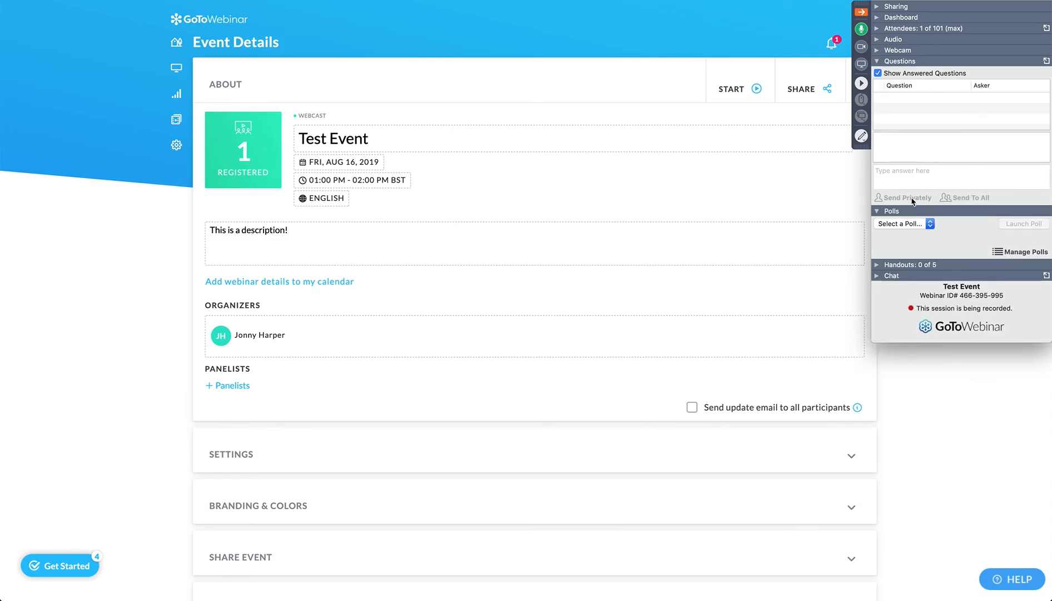
left_click(878, 62)
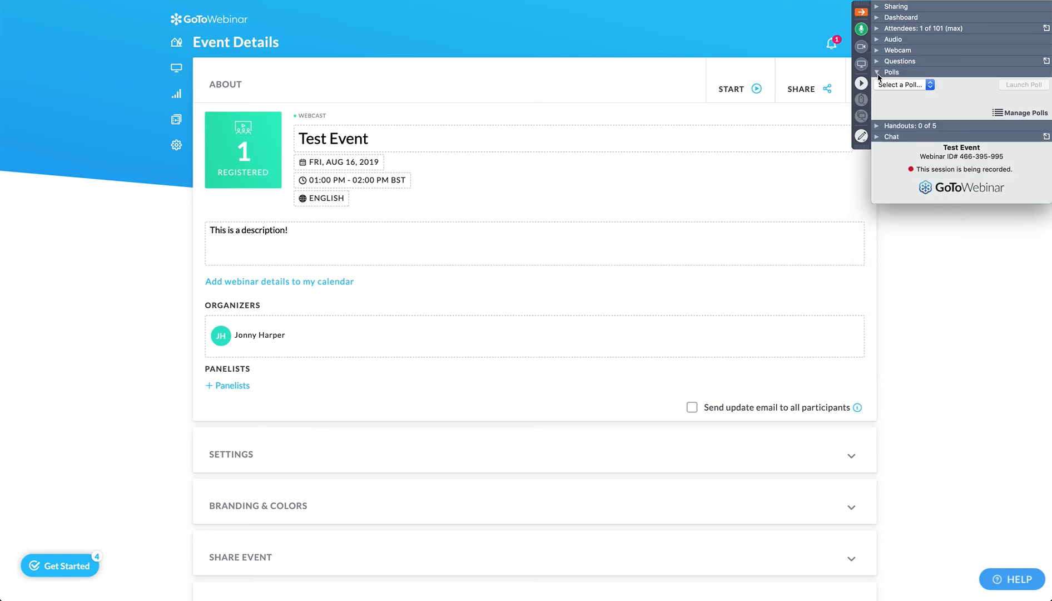
Check the poll selection list and expand the Handouts upload area, collapsing the Polls section
left_click(901, 86)
left_click(901, 86)
left_click(877, 128)
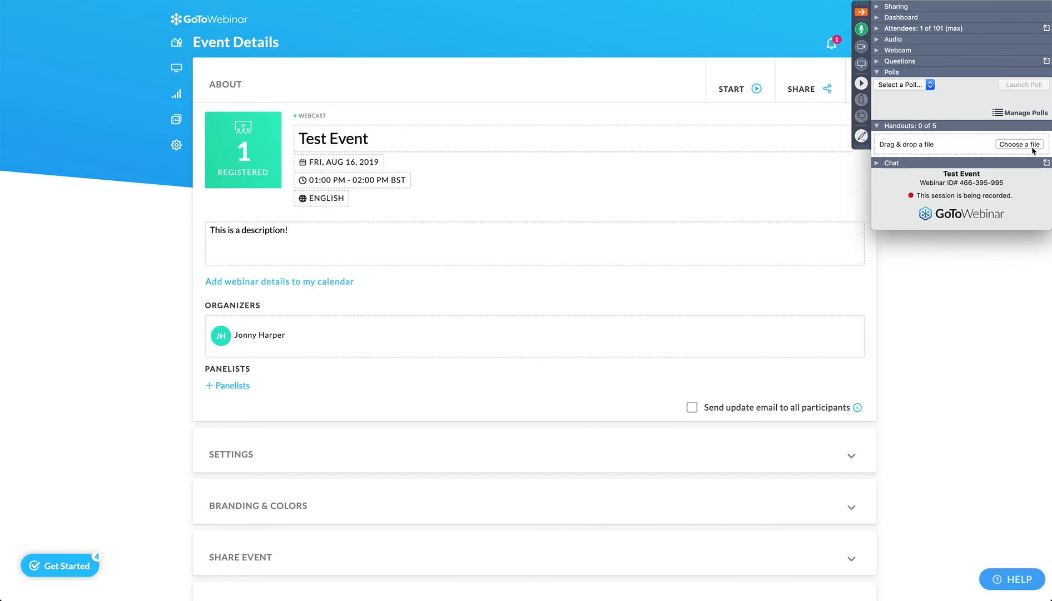
left_click(878, 72)
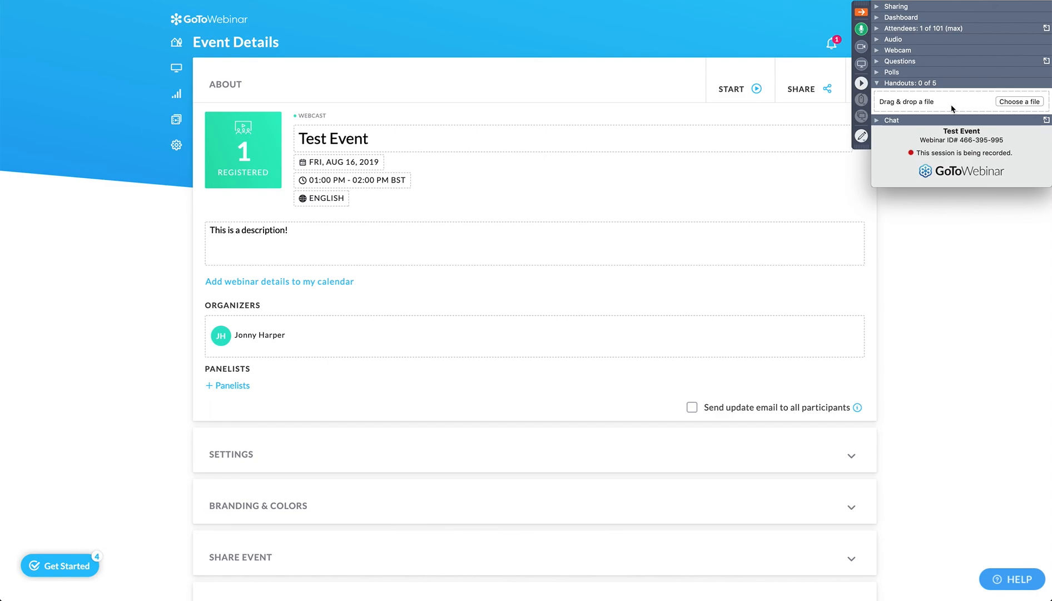
Expand the Chat section and view the message recipient choices, keeping All - Entire Audience
left_click(878, 121)
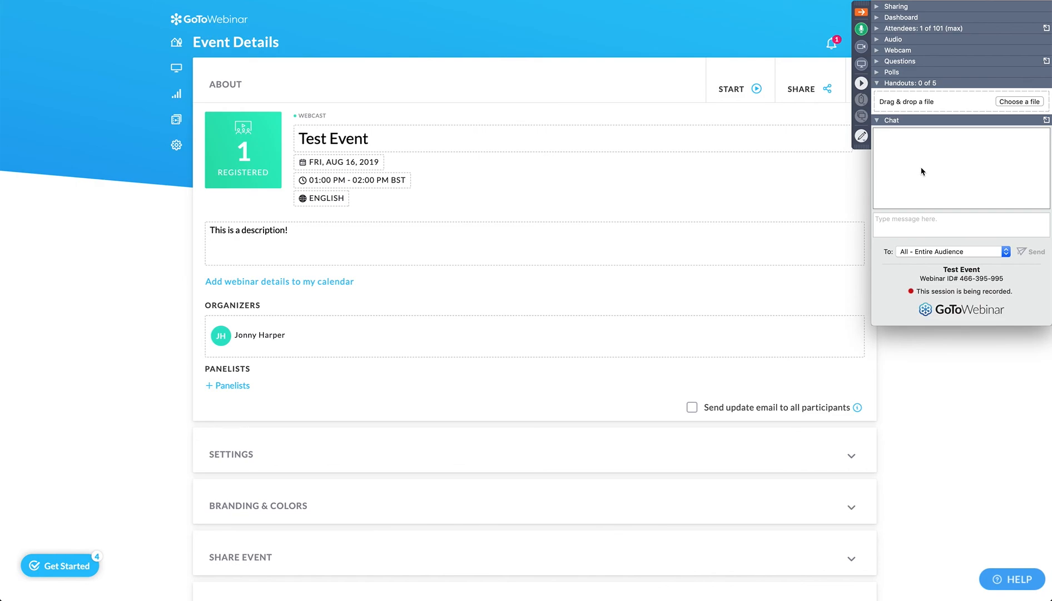
left_click(953, 252)
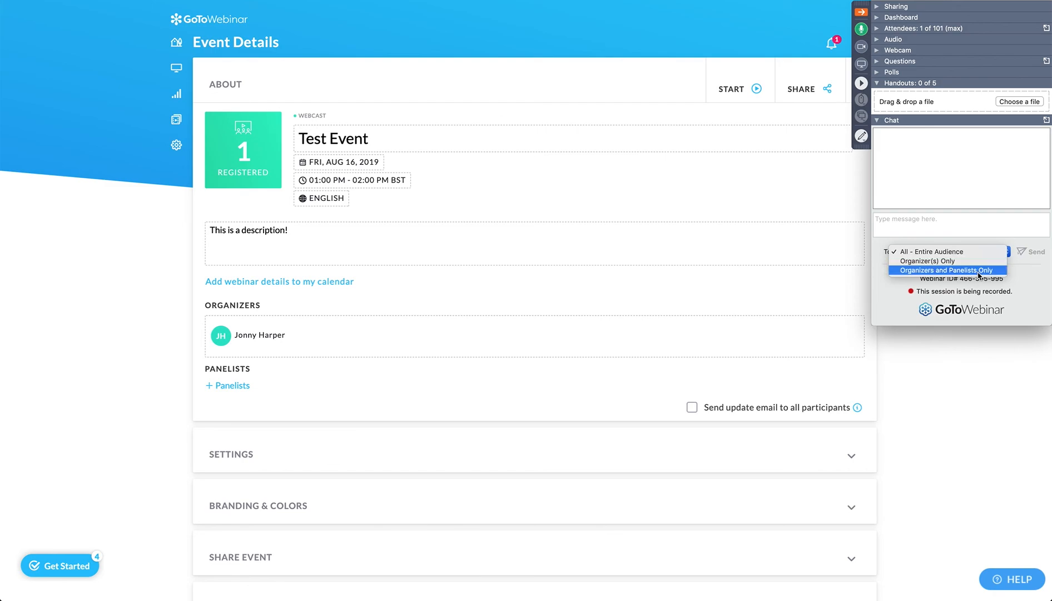
left_click(990, 236)
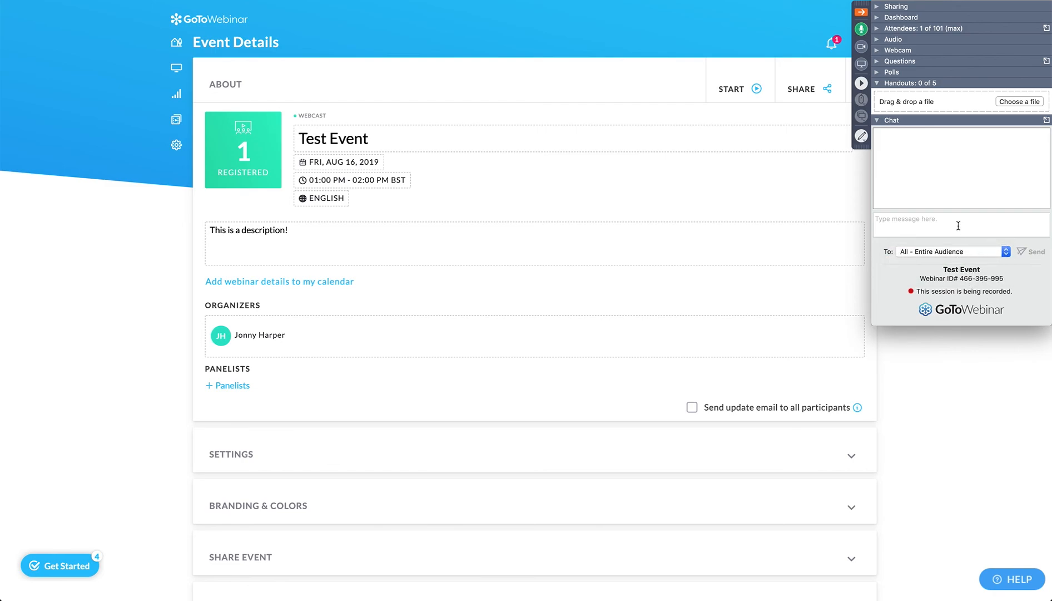
Draw freehand yellow strokes across the Test Event details with the Highlighter drawing tool
left_click(864, 139)
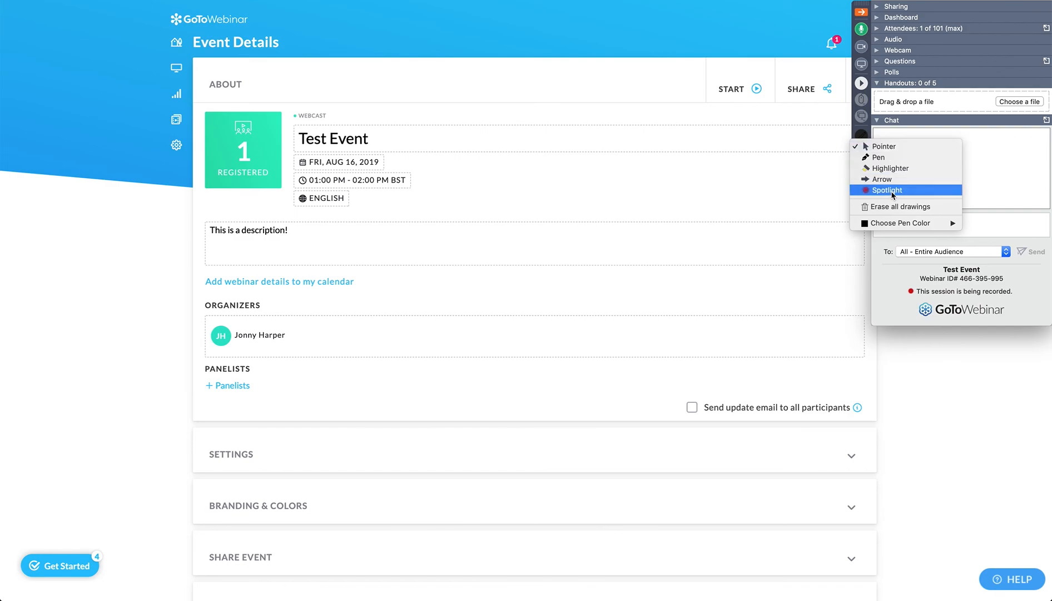
left_click(890, 168)
mouse_move(549, 139)
left_mouse_down()
mouse_move(523, 174)
mouse_move(554, 211)
mouse_move(639, 117)
mouse_move(616, 168)
mouse_move(592, 54)
left_mouse_up()
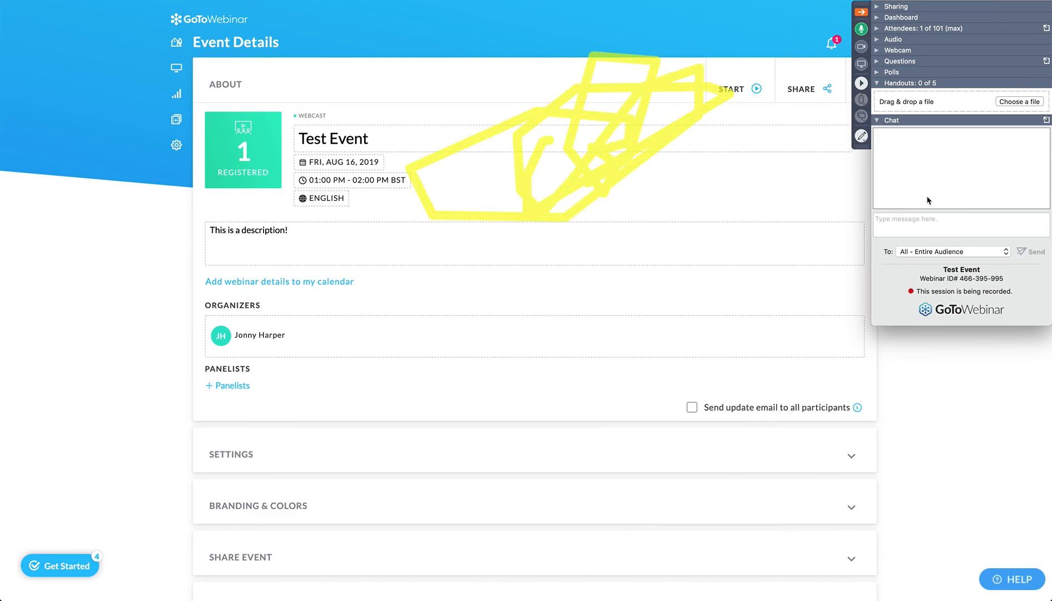
Mark a spot near the About heading with the Spotlight tool and erase all drawings from the screen
left_click(863, 139)
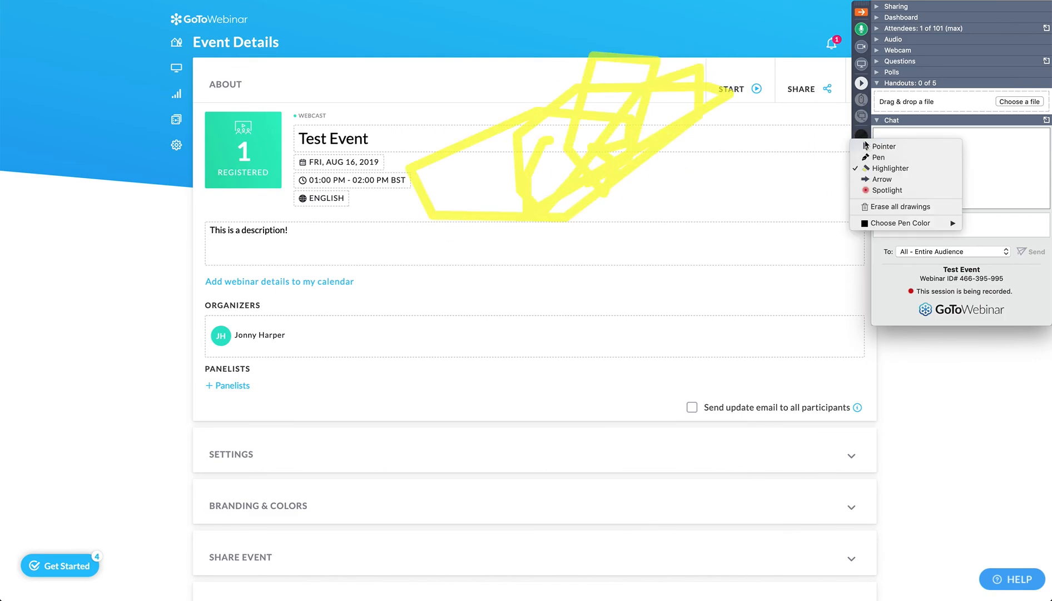
left_click(870, 189)
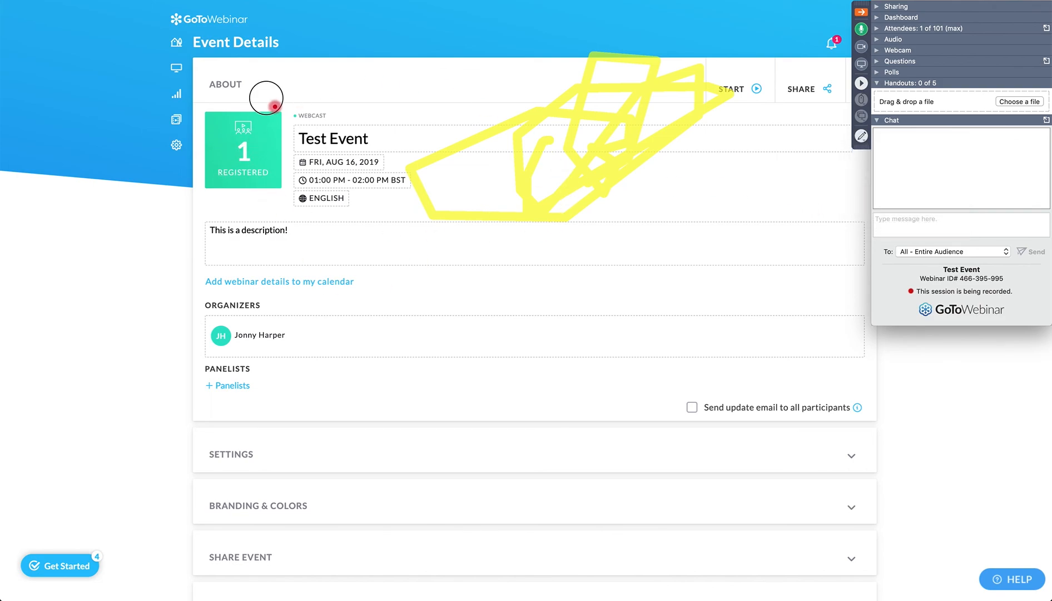
left_click(861, 142)
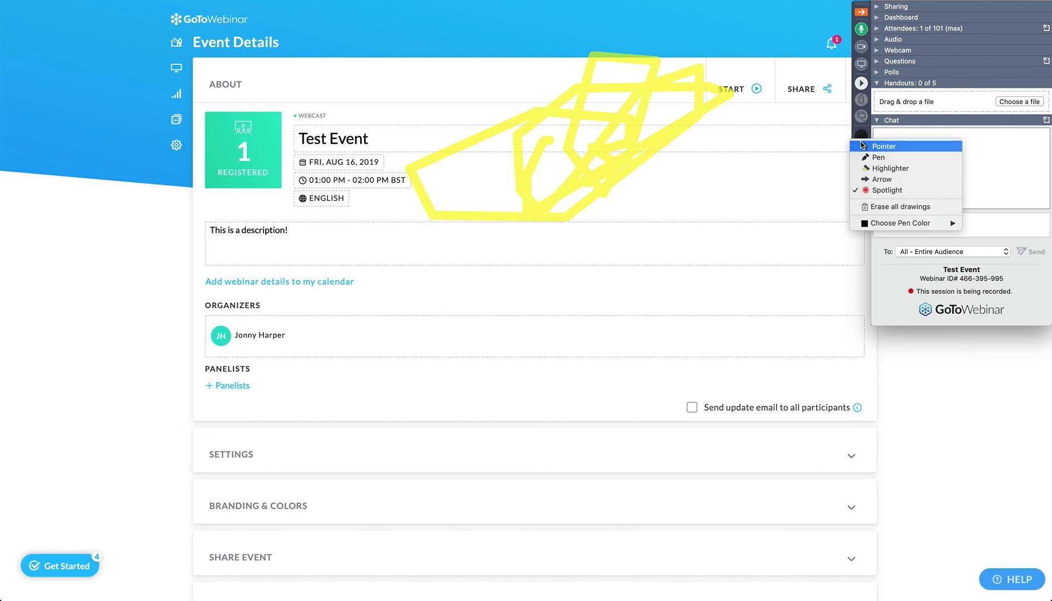
left_click(917, 208)
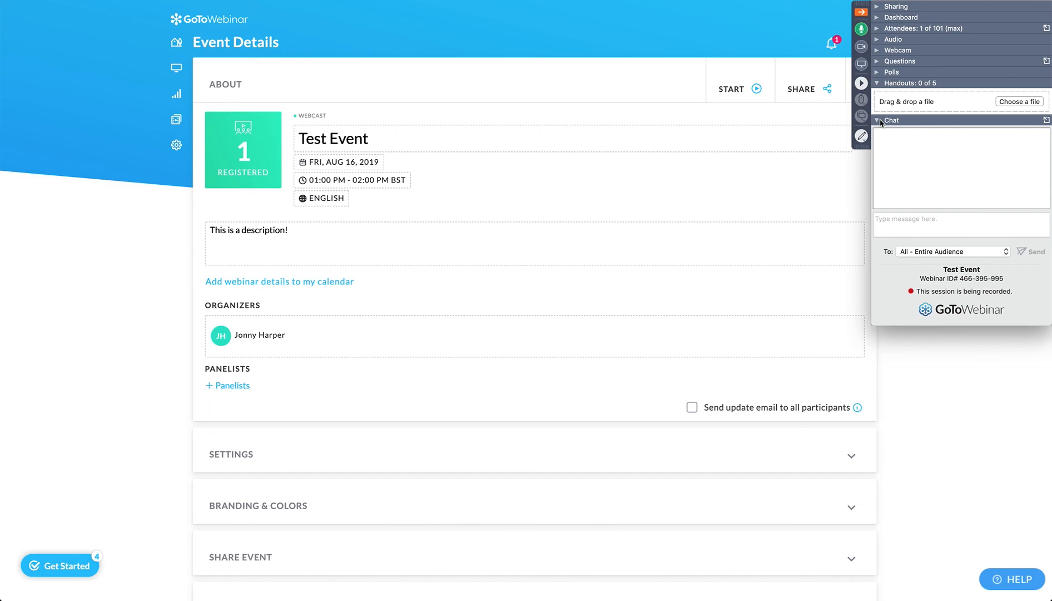